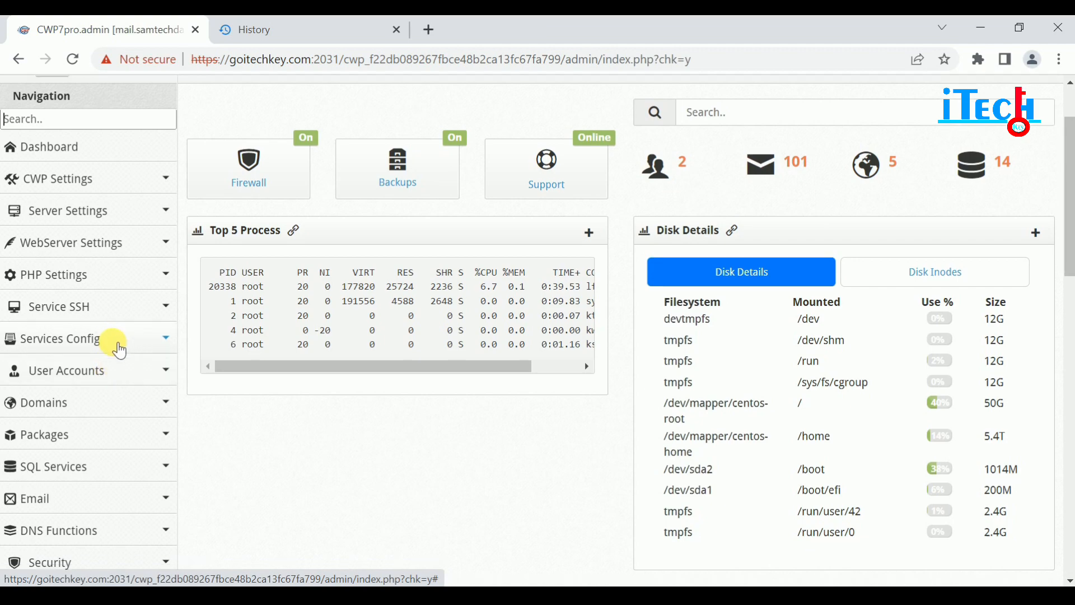
- Open the form for adding a domain and enter goitechkey.com as the domain name
scroll(112, 348, down, 2)
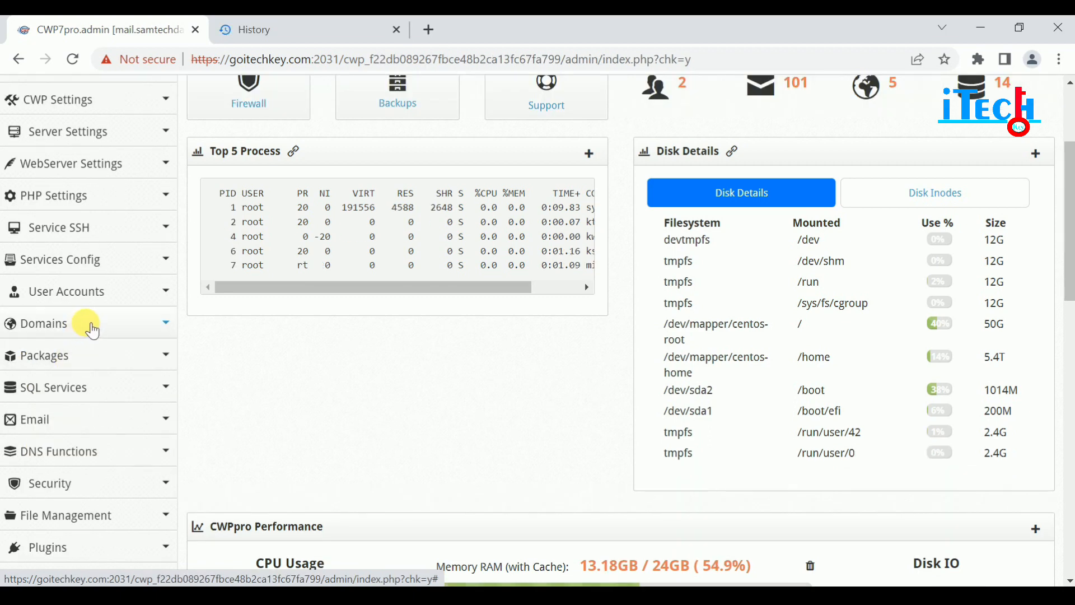
click(79, 324)
click(59, 356)
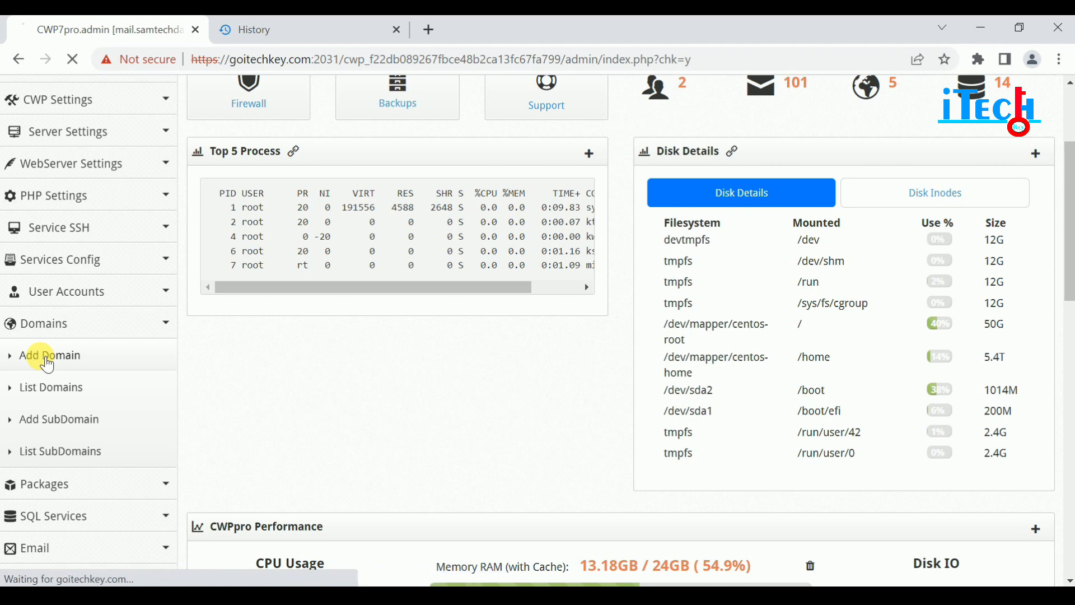
click(336, 374)
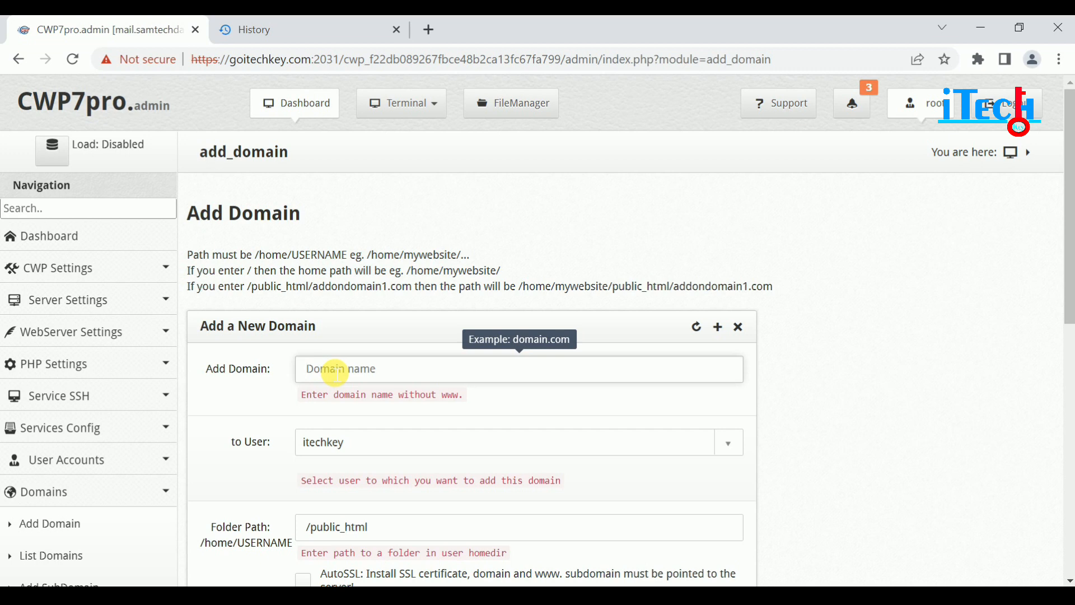
text(goitechkey.com)
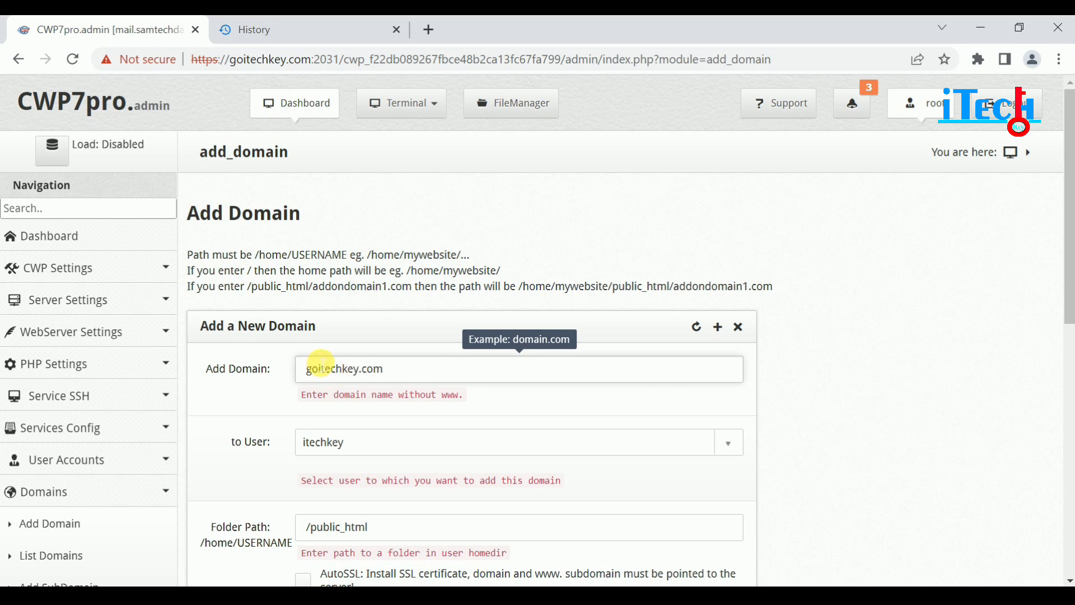
- Review the available users, keep itechkey for the new domain, and enable AutoSSL certificate installation
click(364, 448)
click(356, 444)
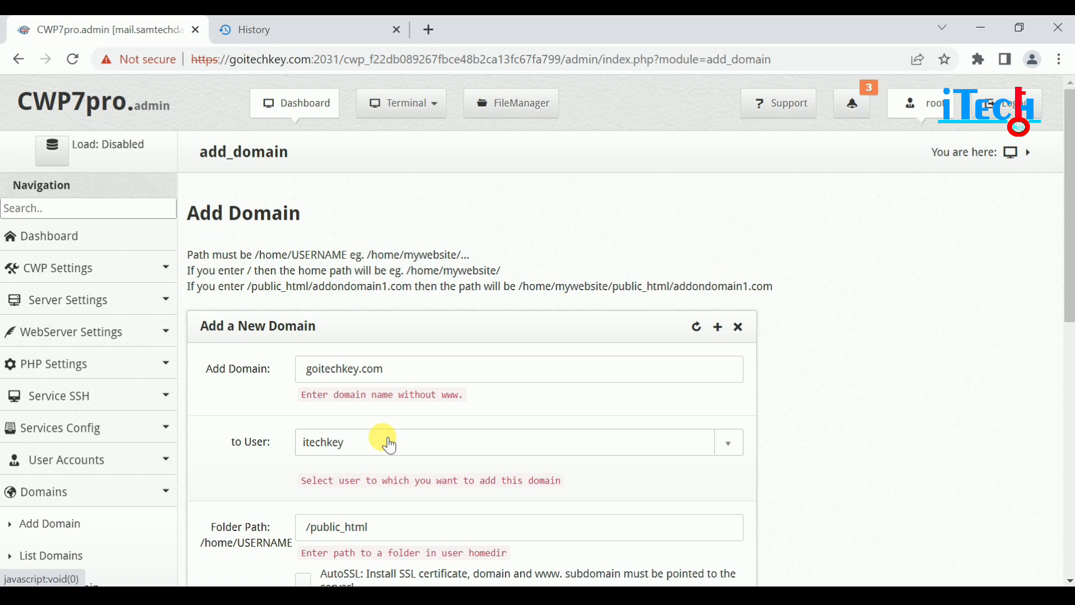
click(72, 459)
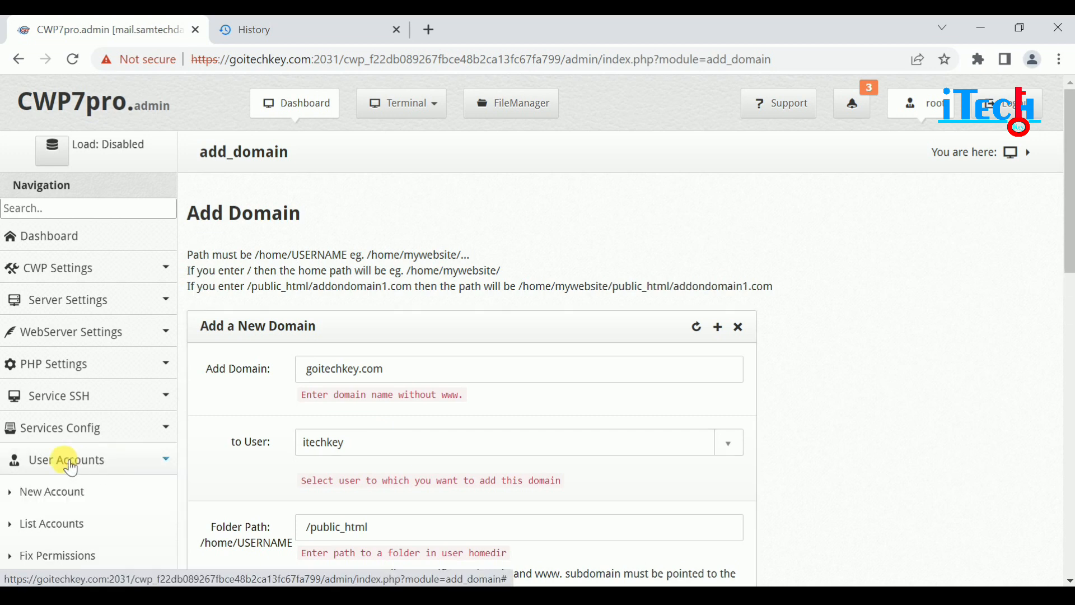
click(138, 467)
scroll(352, 365, down, 2)
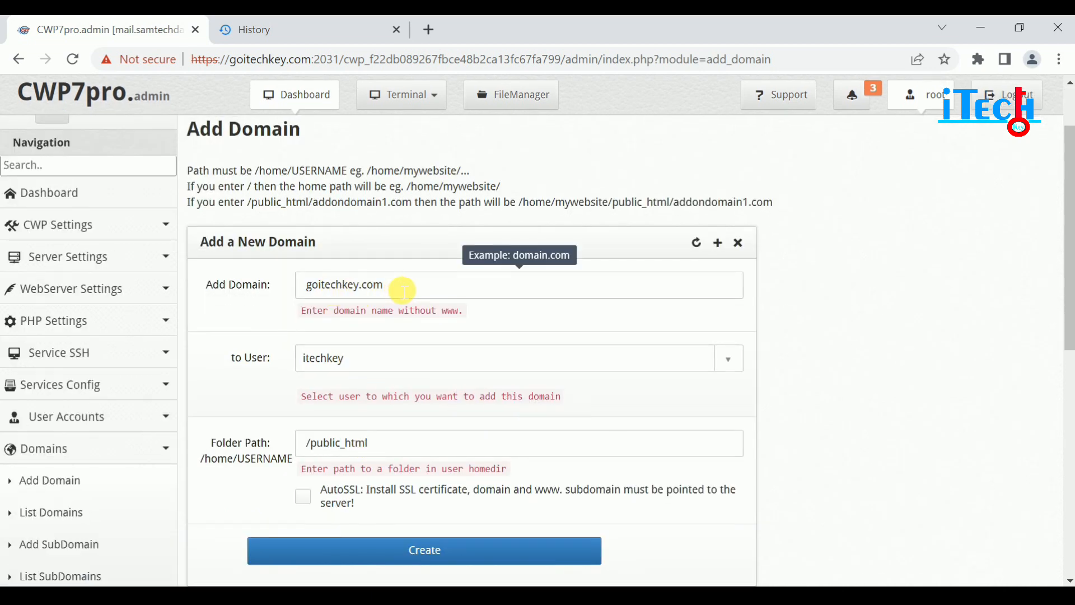
click(372, 361)
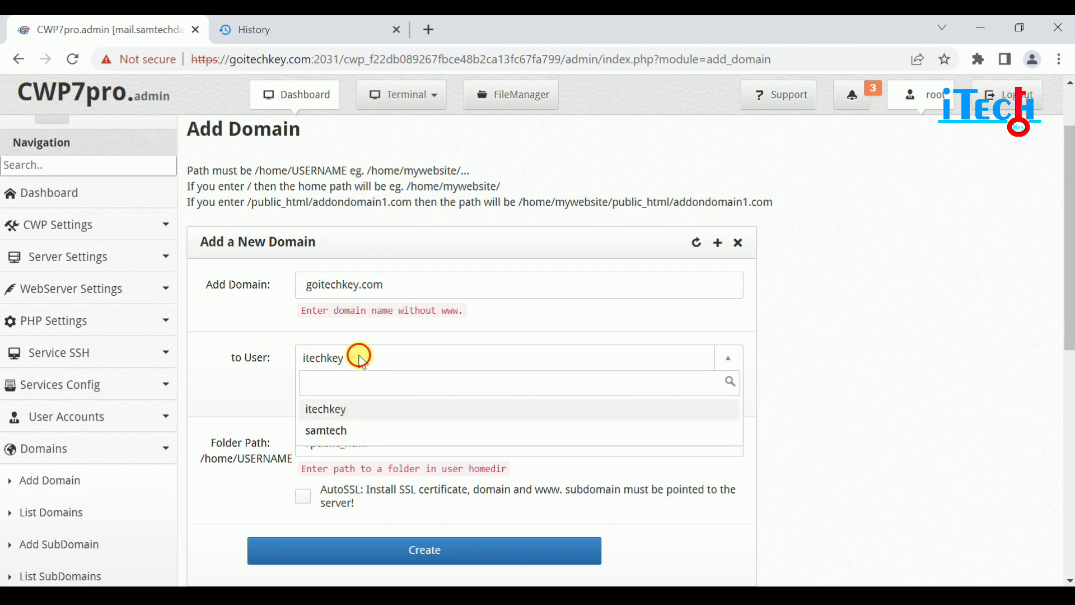
click(358, 358)
scroll(386, 367, down, 1)
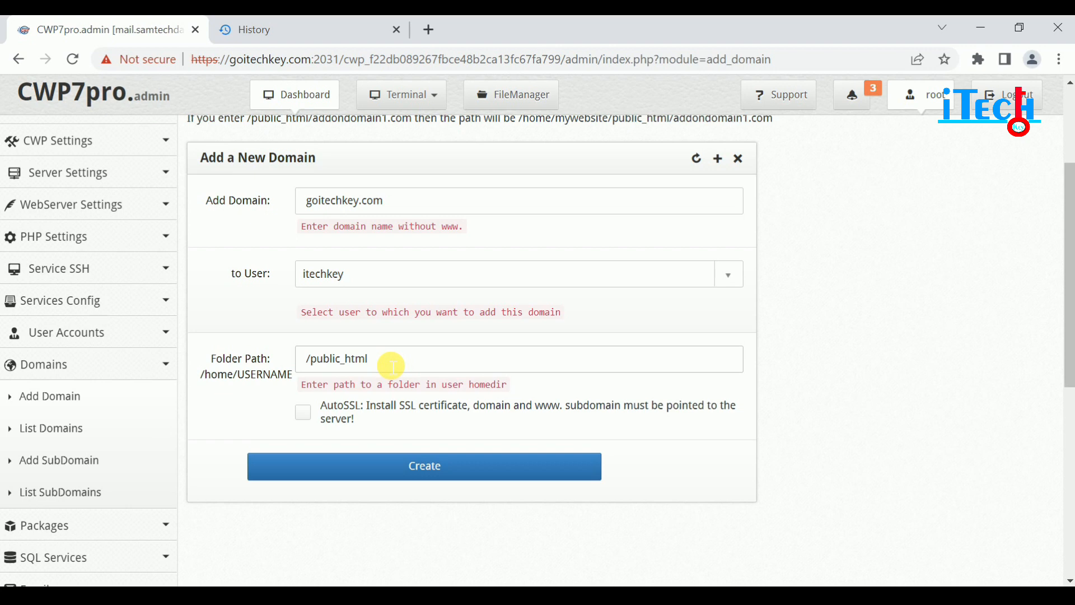
click(307, 416)
scroll(487, 424, up, 2)
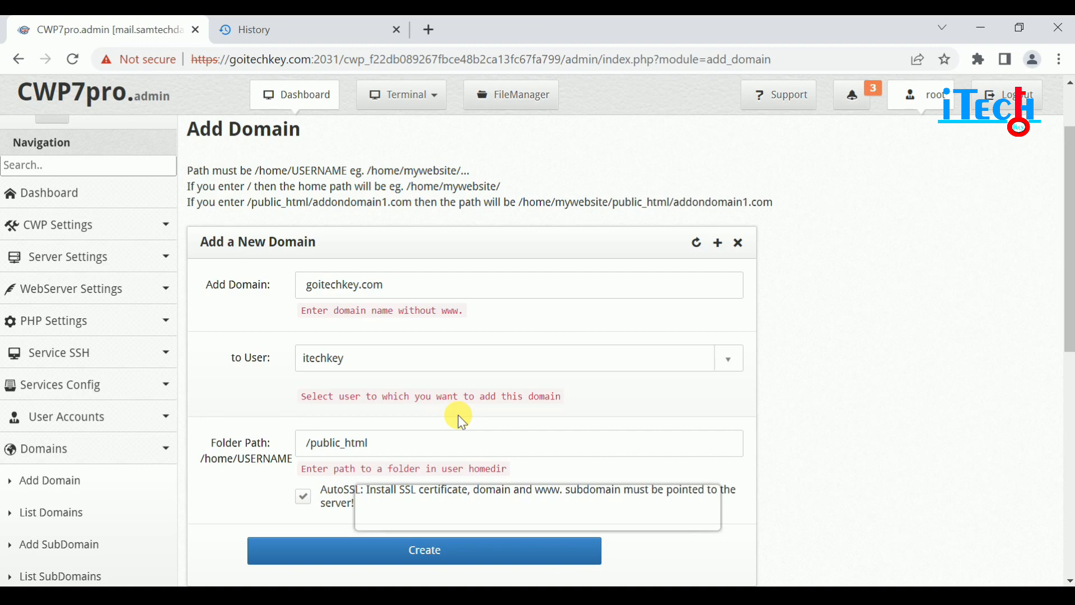
- Load the hosting user panel's login page at goitechkey.com:2083 in the second browser tab
text(goite)
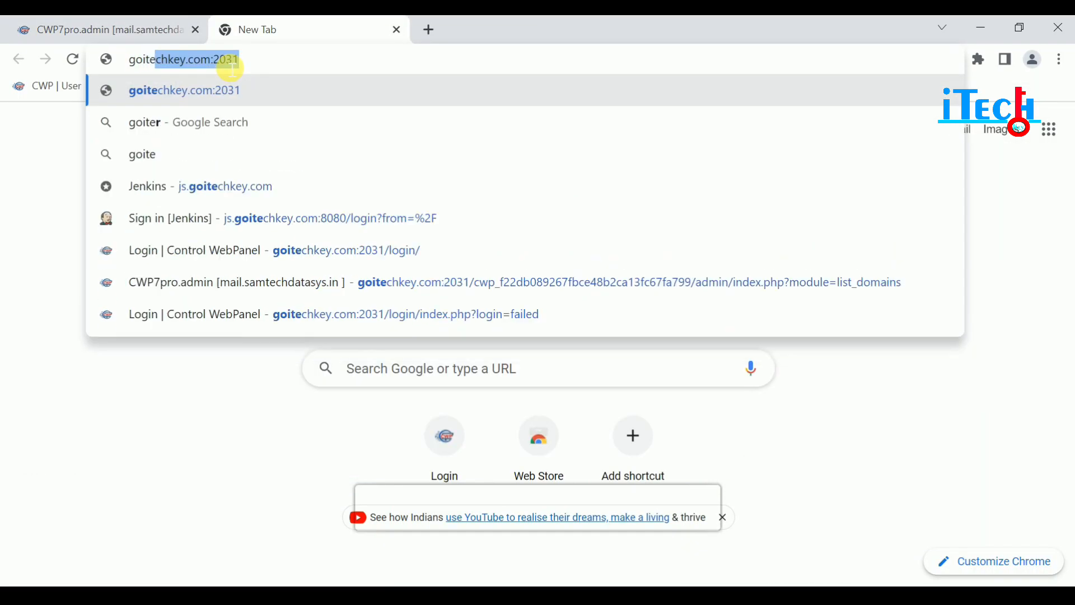
click(236, 68)
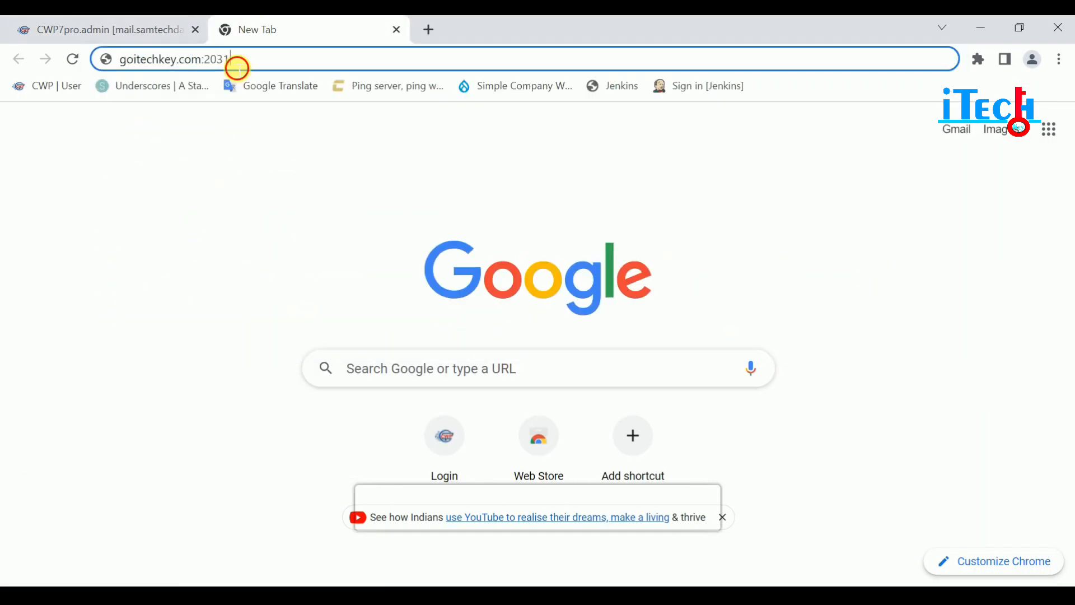
key(BackSpace)
key(BackSpace)
text(83)
key(Return)
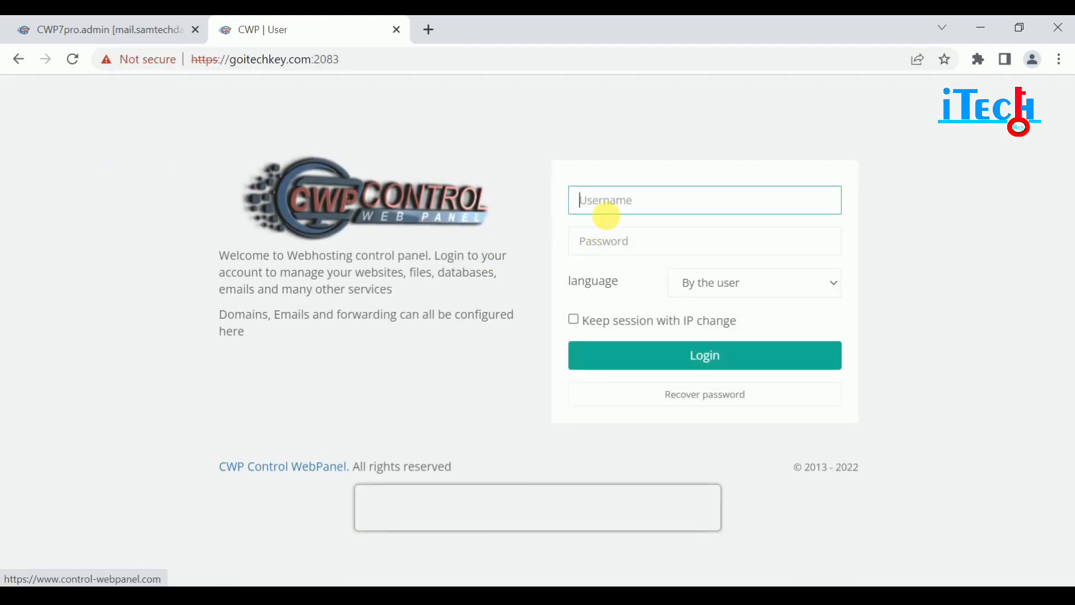
- Log in to the user panel with the username itechkey and the account password
click(610, 209)
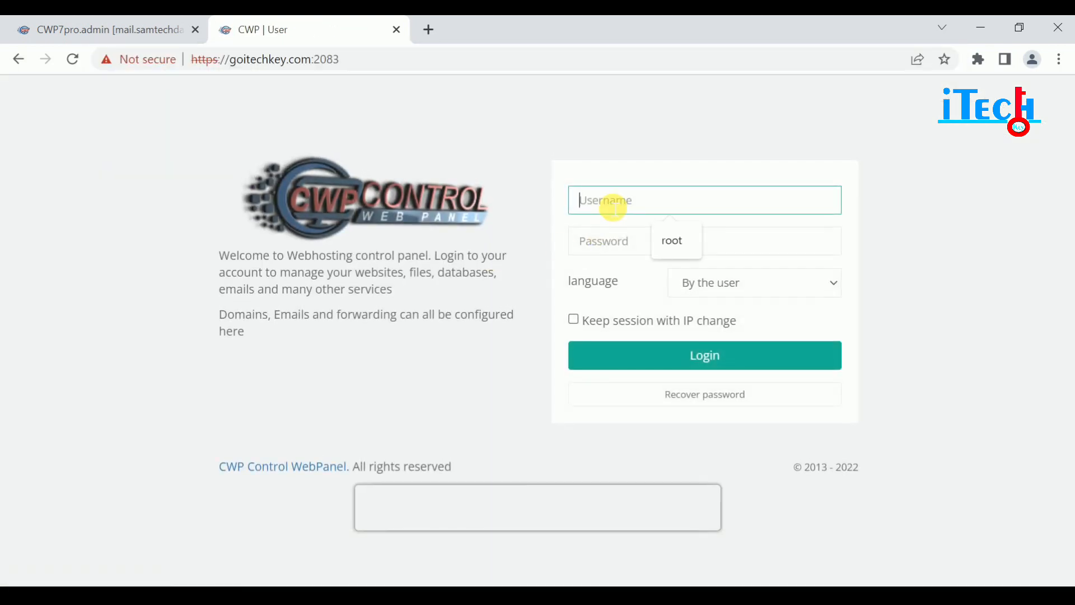
text(itechke)
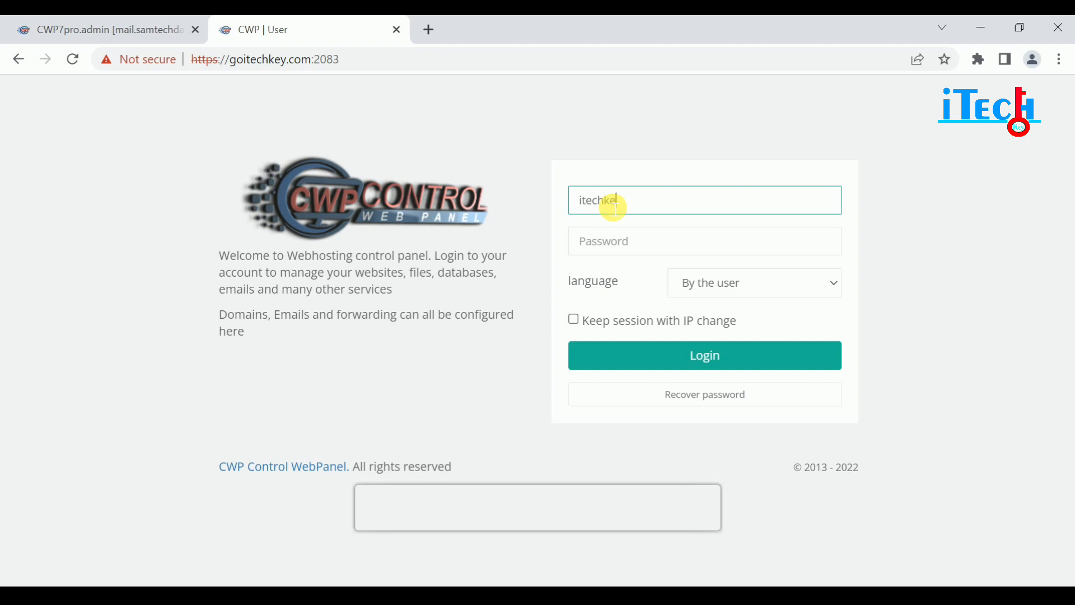
text(y)
key(Tab)
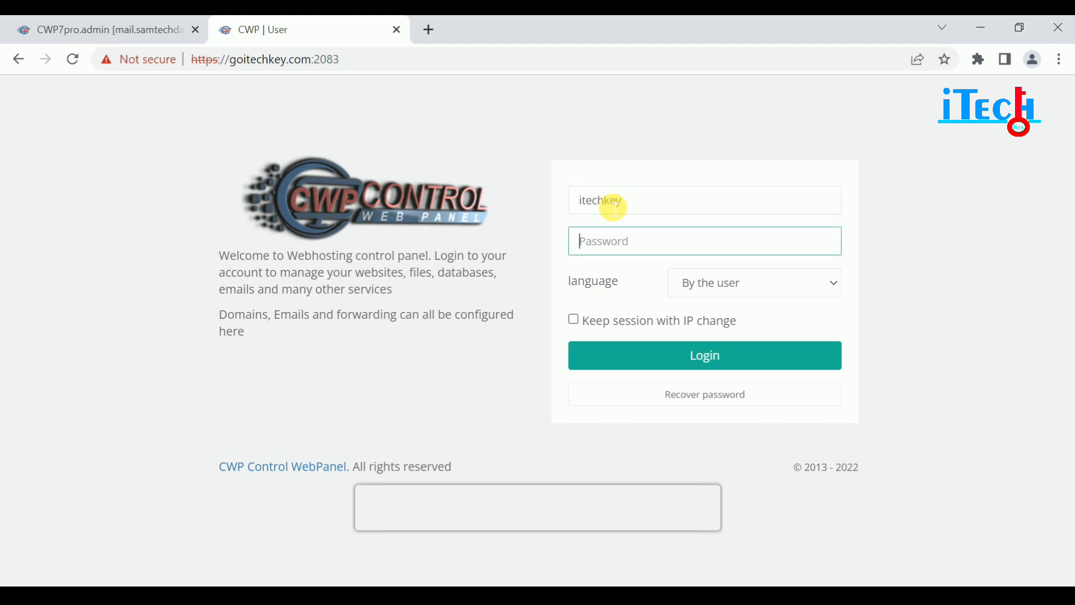
text(••••••••)
key(Return)
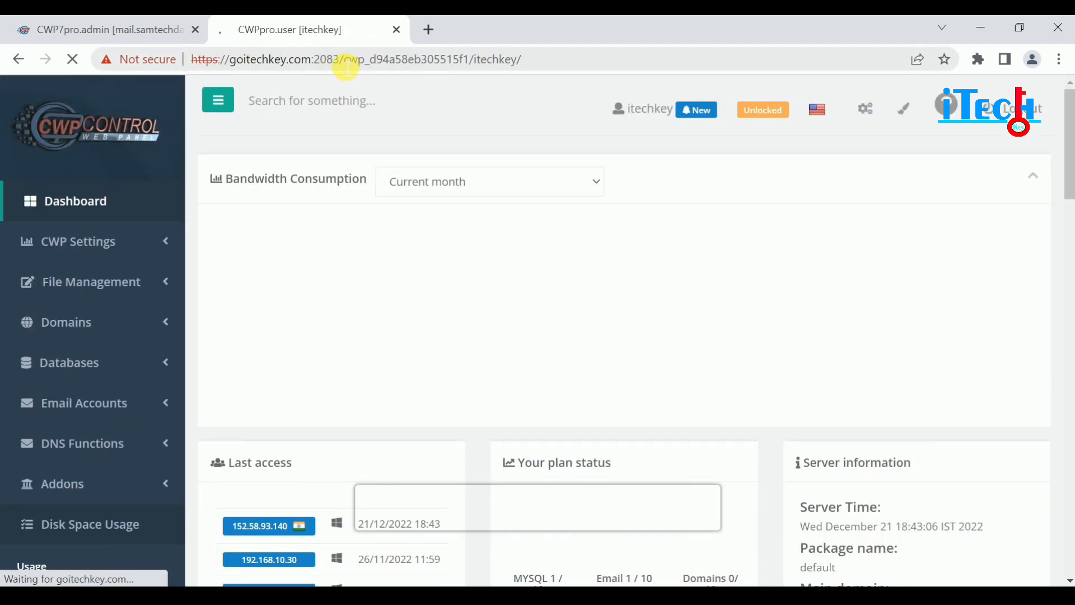
- Examine the user panel's address and the dashboard's bandwidth consumption, plan status and server information
drag(338, 59, 261, 60)
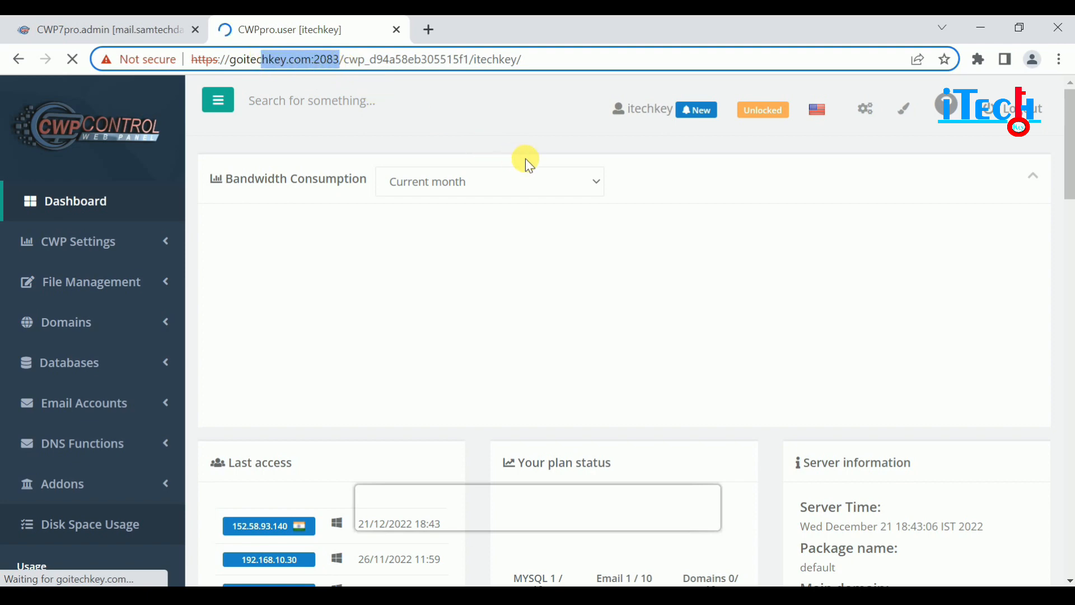
scroll(615, 263, down, 1)
click(356, 270)
scroll(356, 270, up, 1)
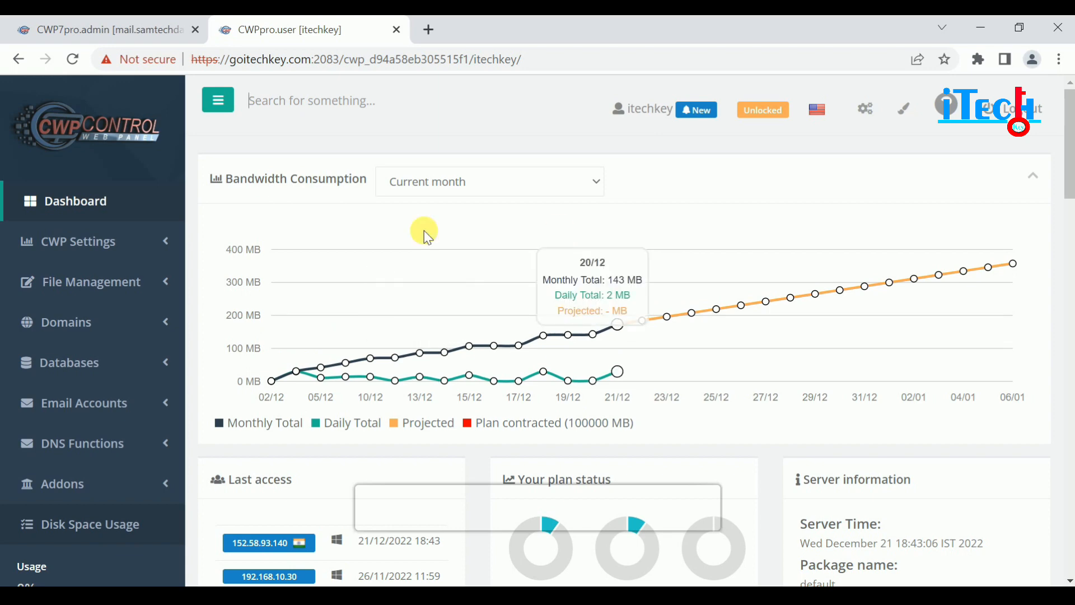
scroll(440, 264, down, 2)
scroll(440, 265, down, 2)
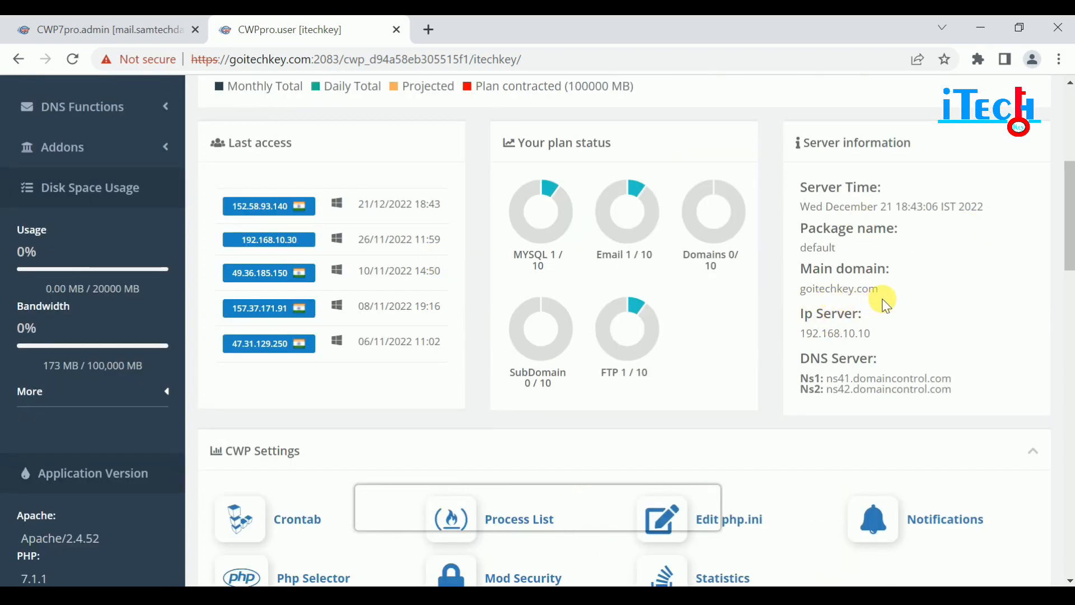
scroll(823, 291, up, 1)
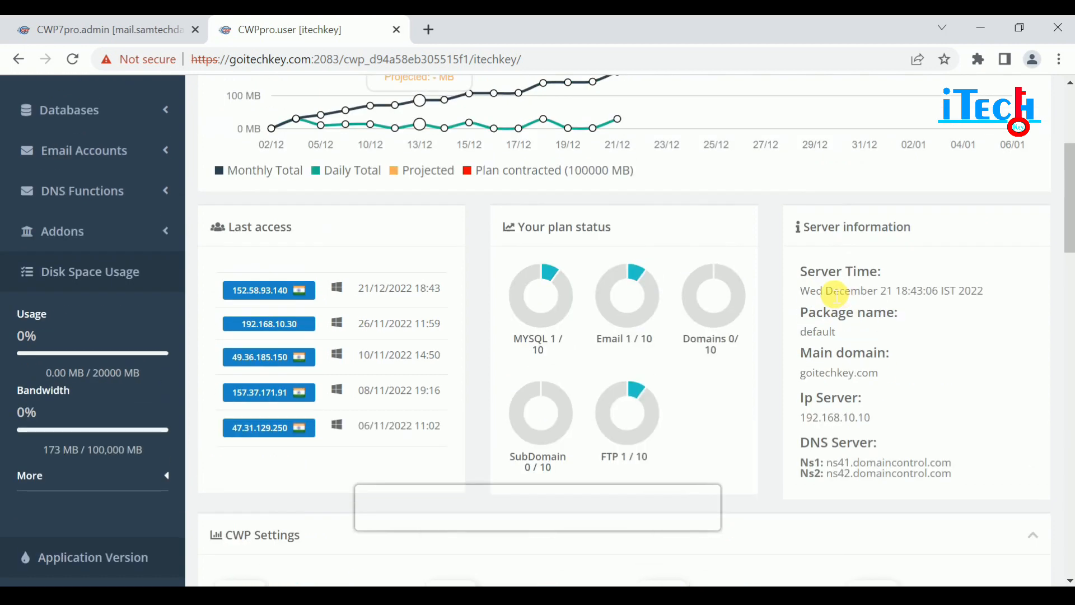
scroll(784, 336, up, 3)
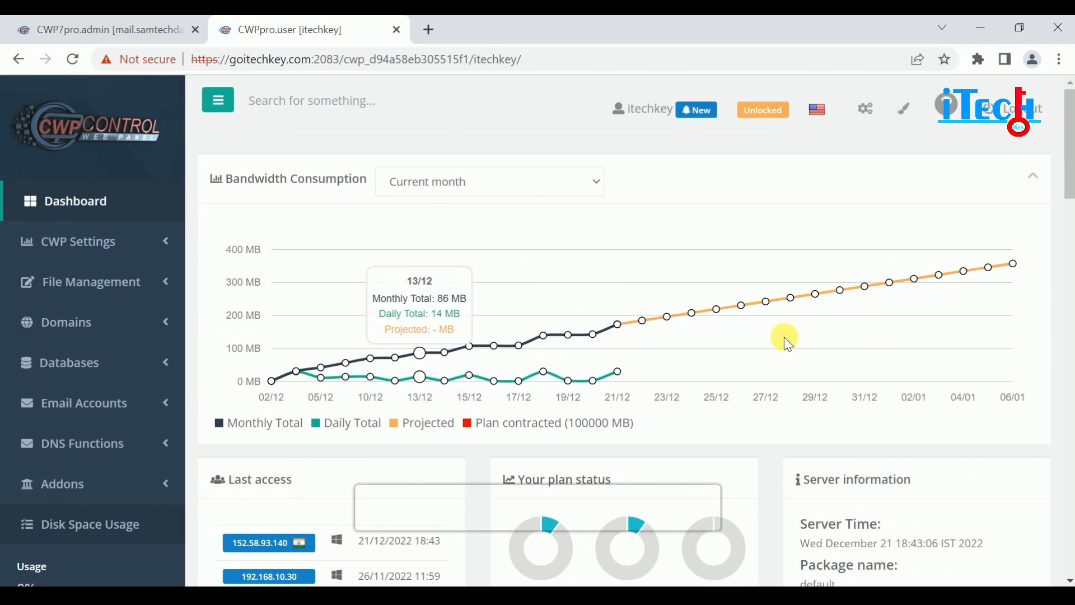
scroll(392, 313, down, 3)
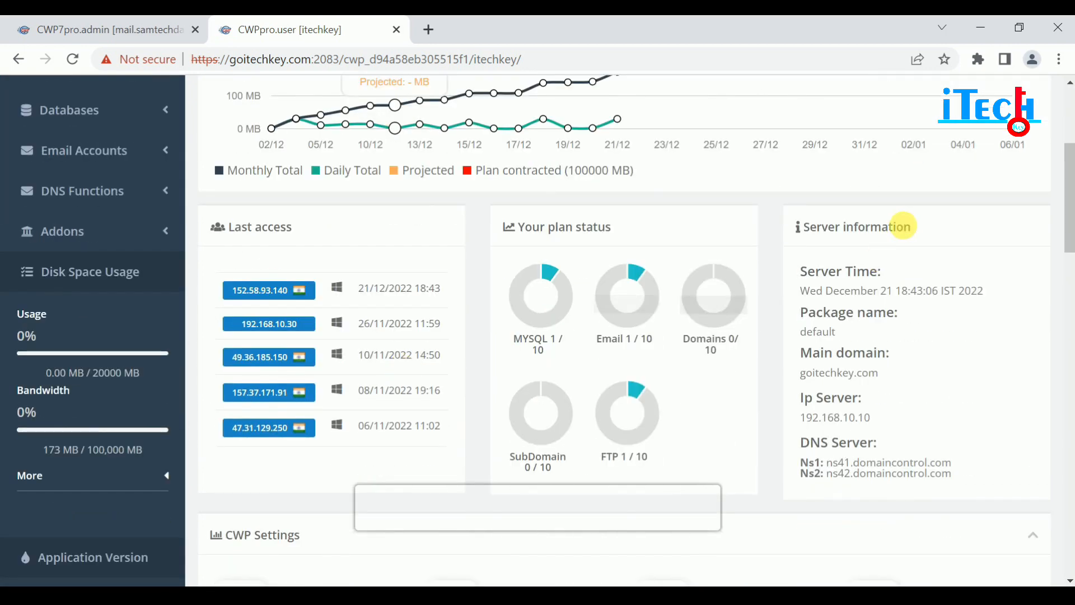
scroll(862, 252, up, 1)
scroll(858, 256, up, 5)
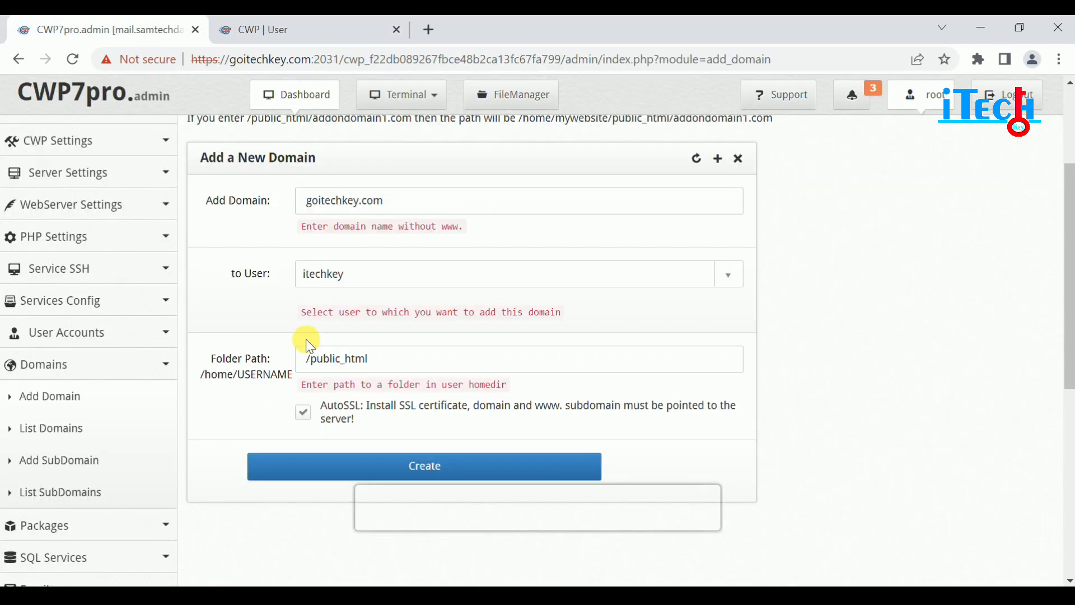
- Display the list of additional domains in the admin panel and look through its entries
click(39, 430)
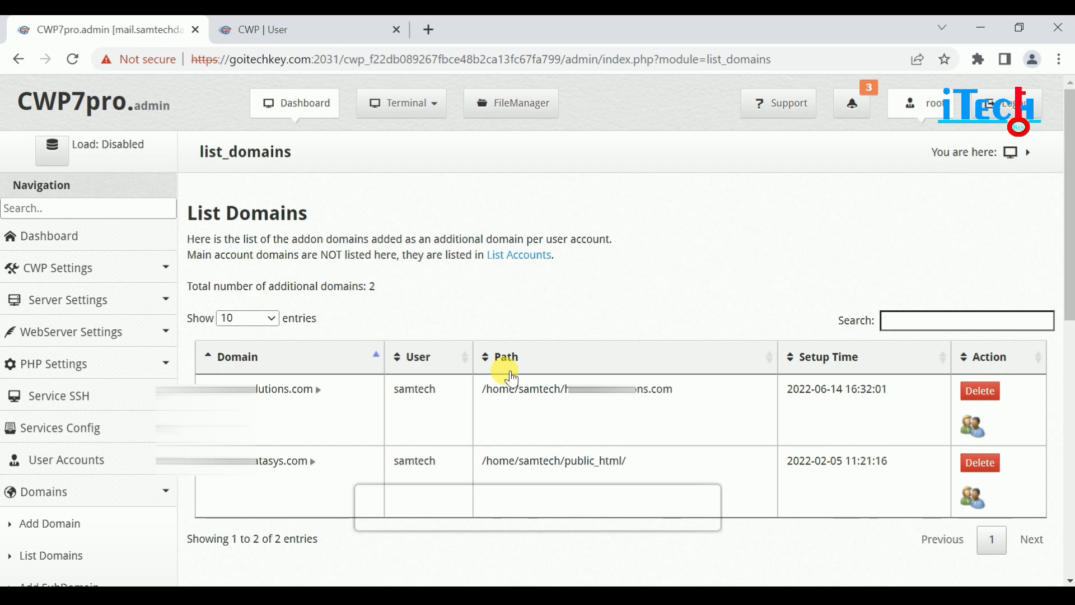
scroll(511, 379, down, 3)
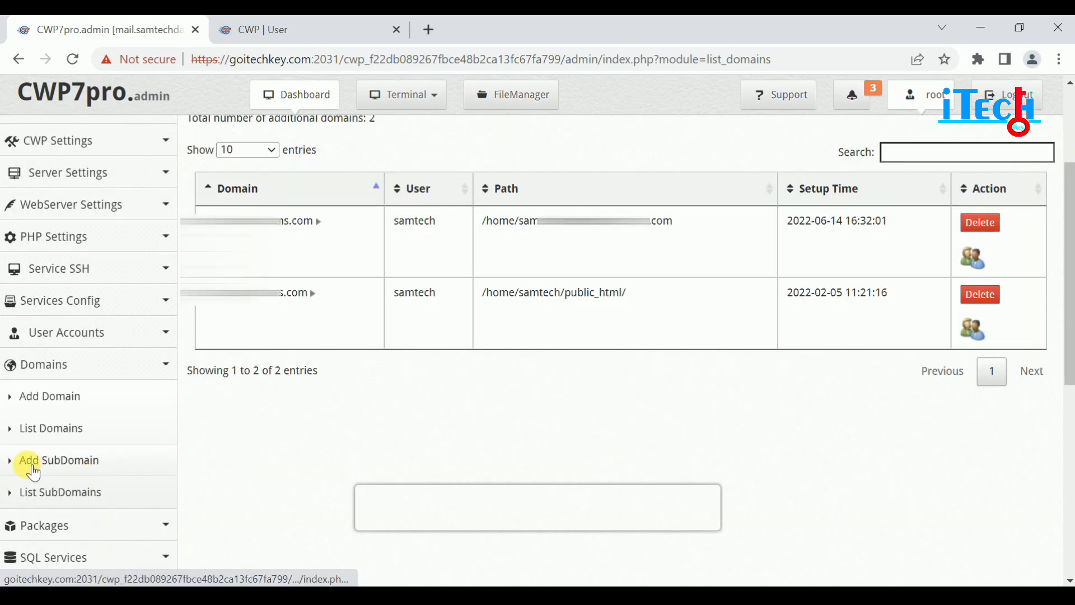
- Create the subdomain "it" under .goitechkey.com with folder path /public_html and AutoSSL enabled
click(62, 461)
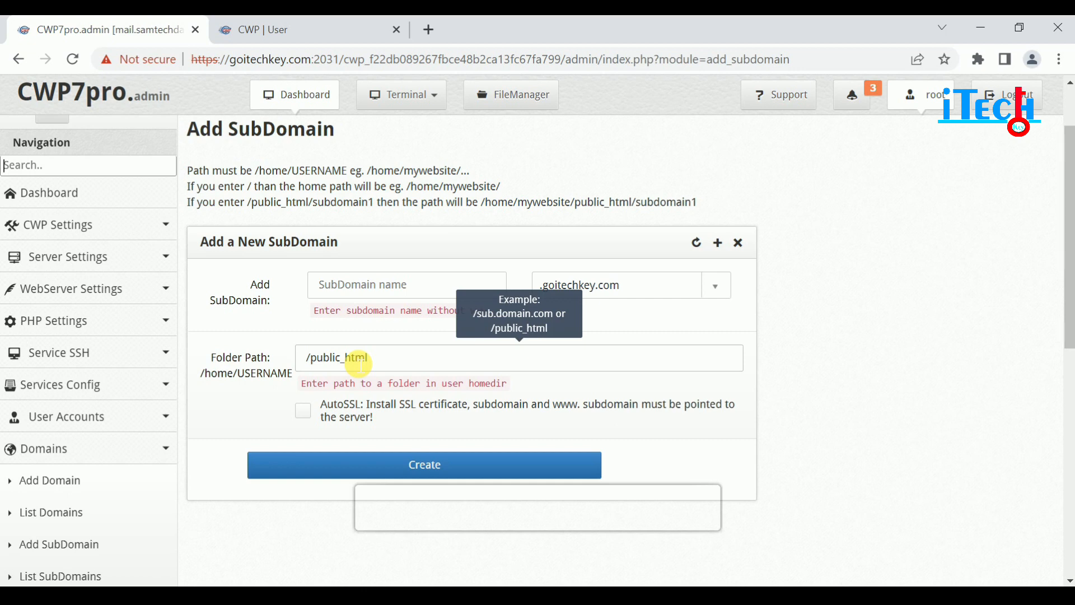
click(307, 411)
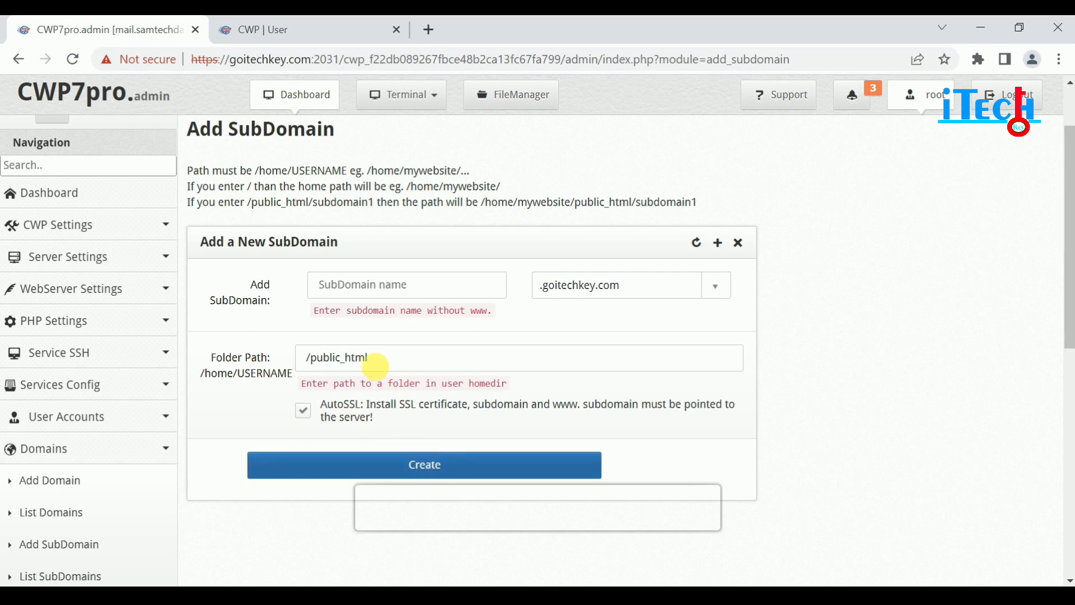
click(334, 297)
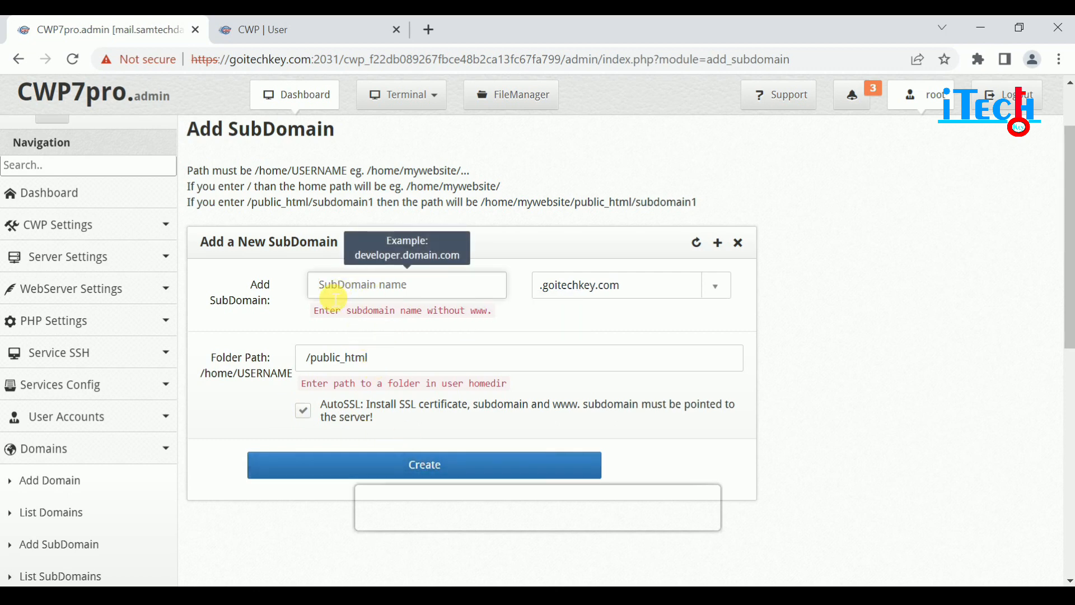
text(IT)
key(BackSpace)
key(BackSpace)
text(IT)
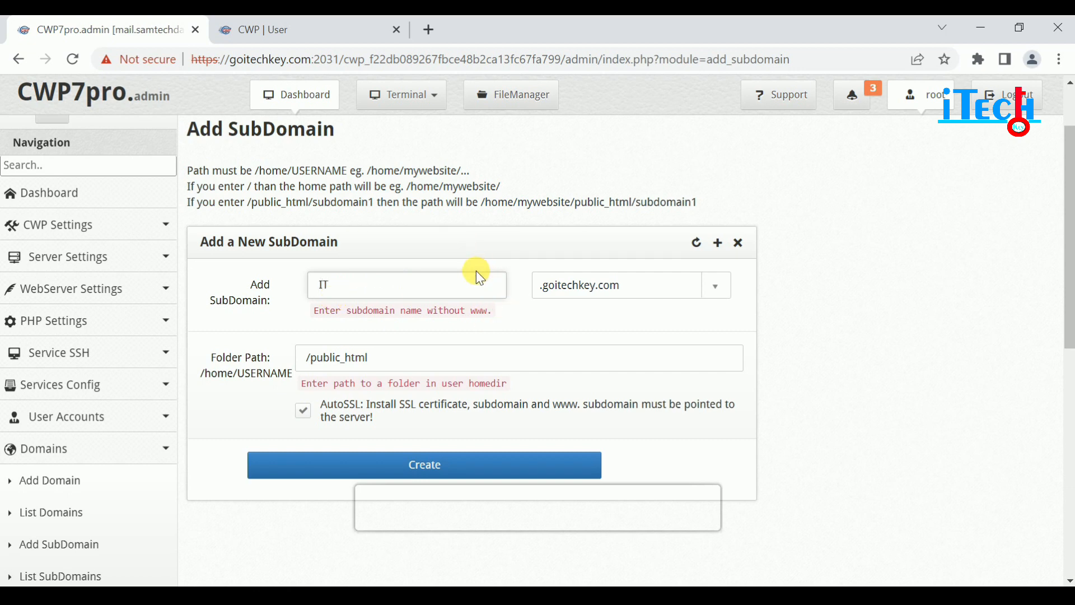
drag(356, 281, 217, 276)
text(it)
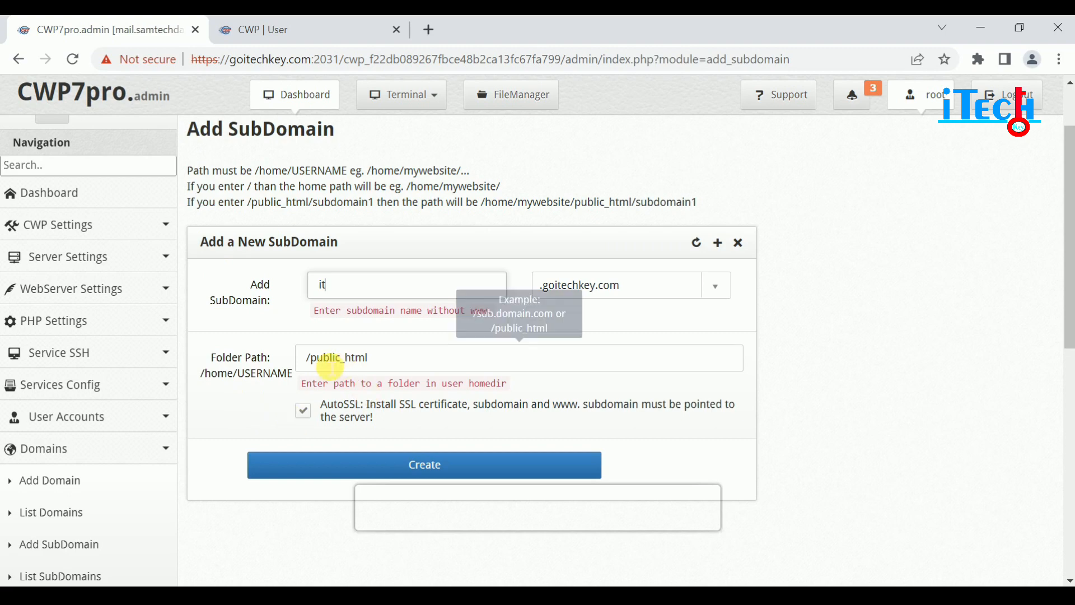
click(442, 467)
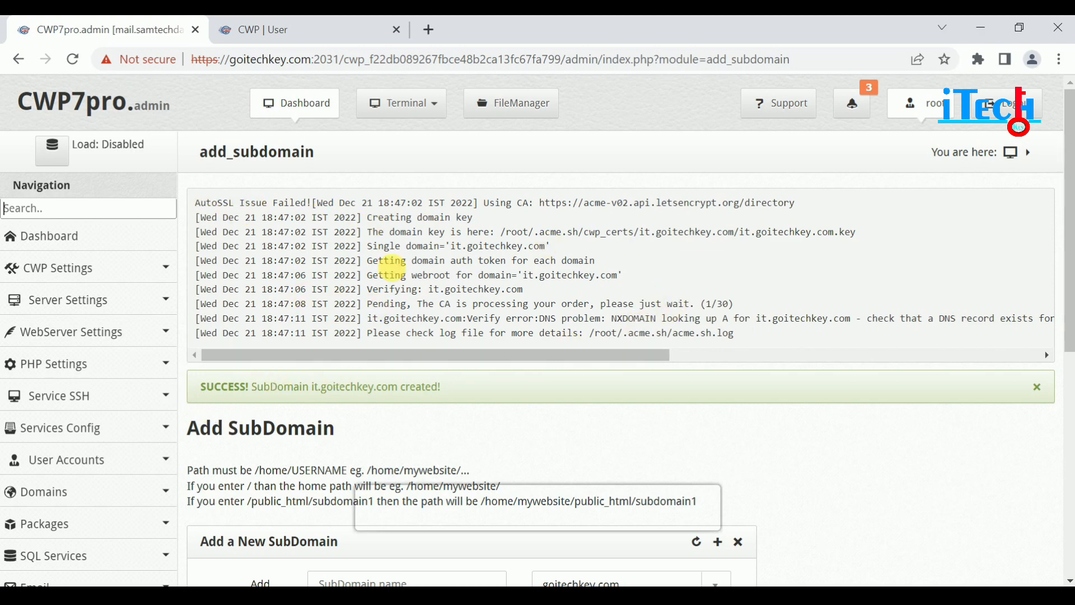
- Review the subdomain creation output and display the list of existing subdomains
scroll(481, 220, down, 3)
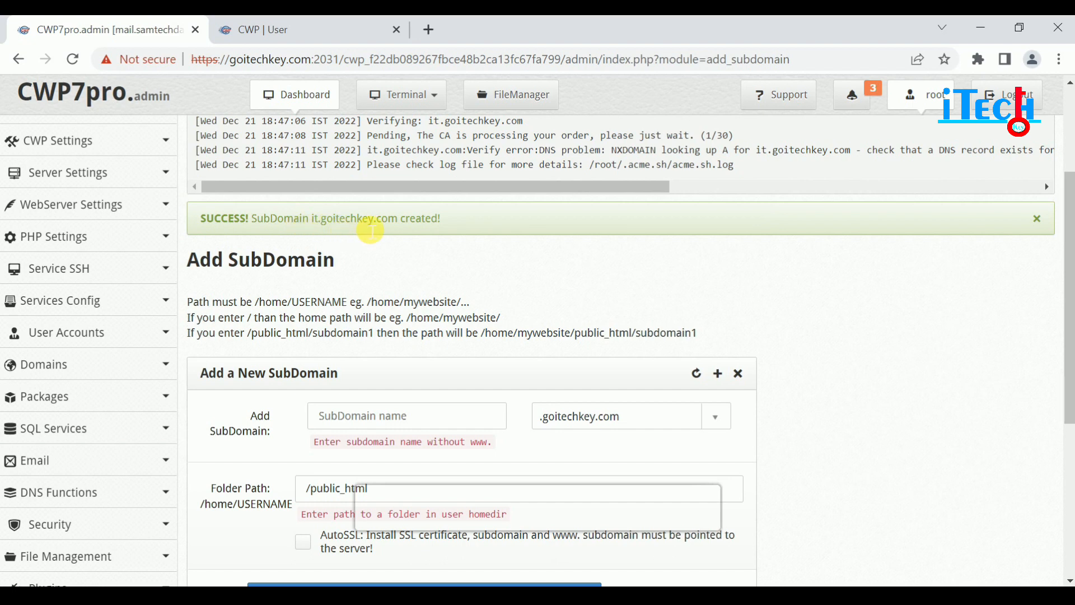
click(148, 370)
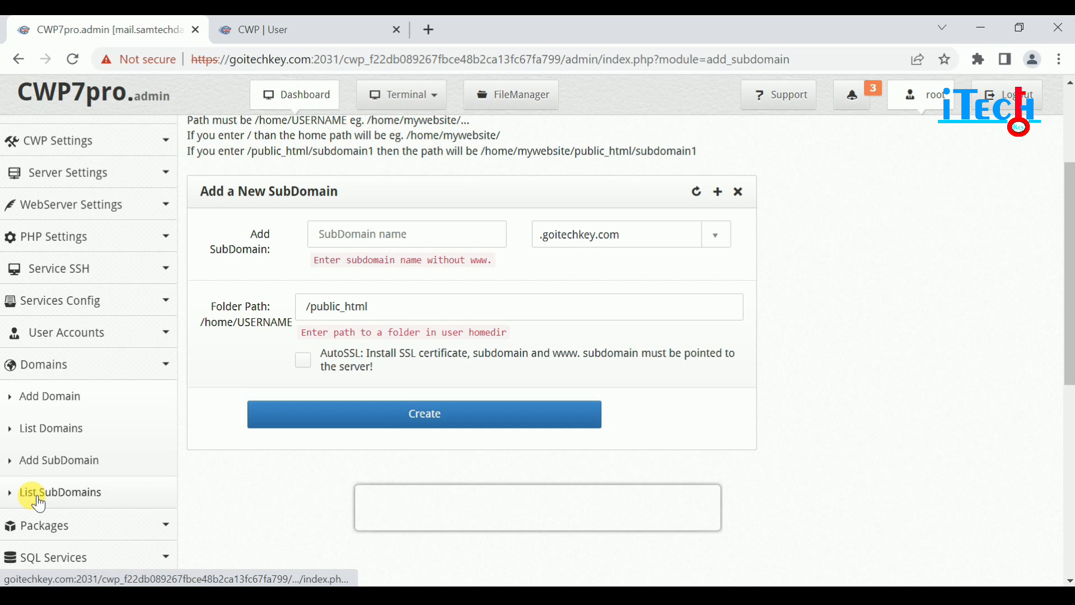
click(39, 498)
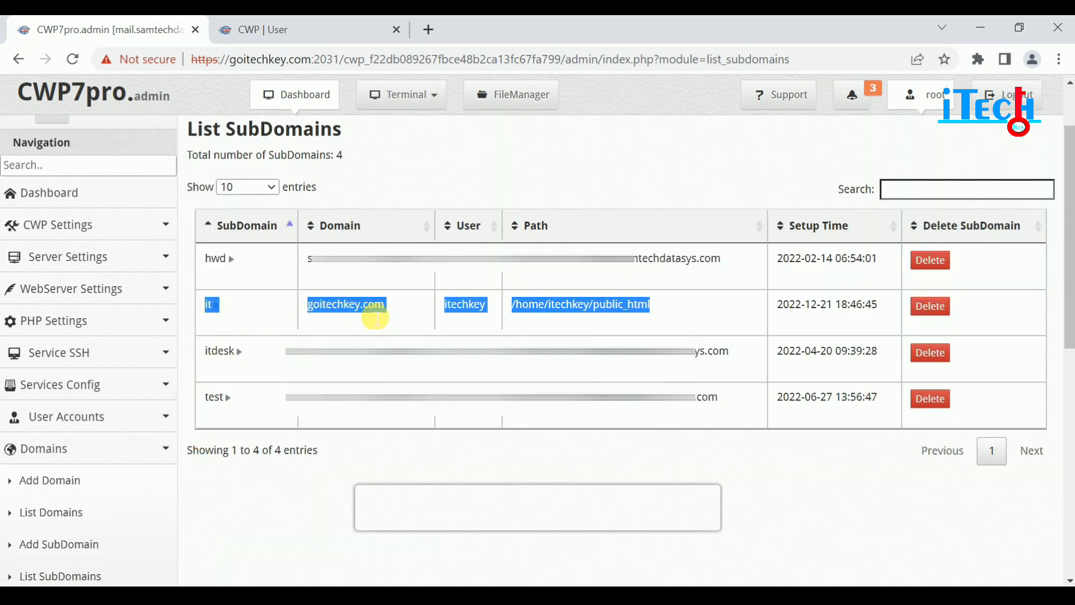
- Examine the row of the "it" subdomain of goitechkey.com in the subdomain list, including its user and path
scroll(314, 347, down, 1)
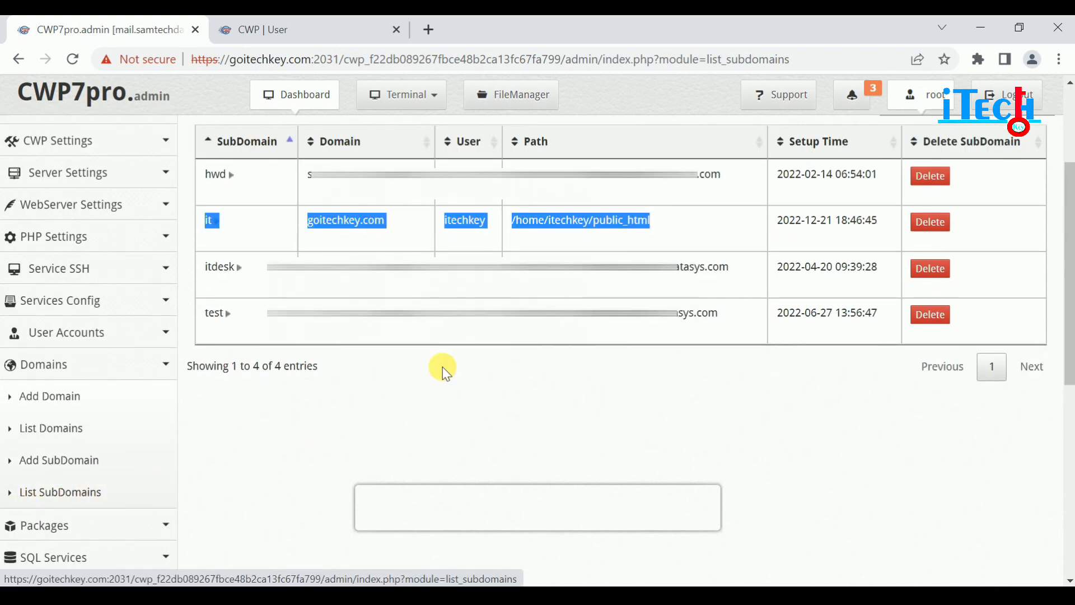
scroll(565, 314, up, 1)
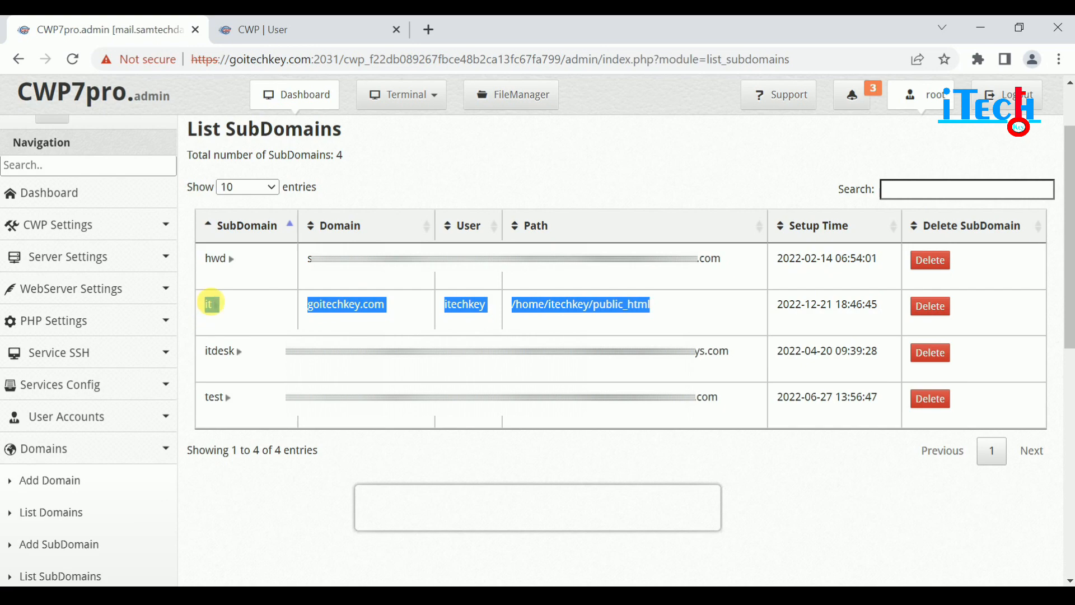
drag(211, 302, 606, 311)
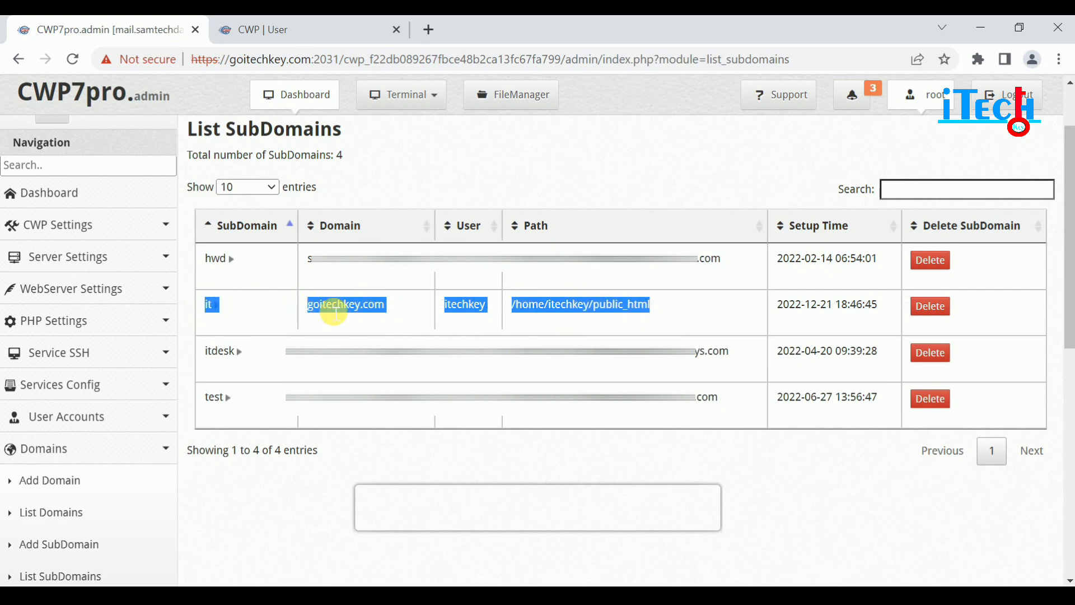
- Display the list of hosting packages and open a blank form for adding a new package
scroll(339, 321, down, 3)
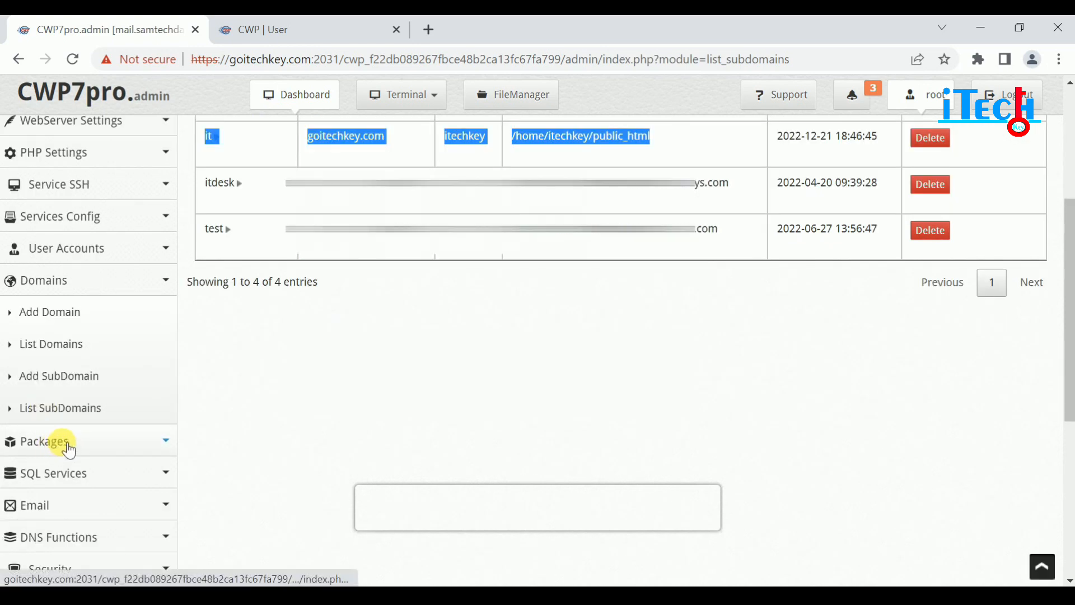
click(65, 445)
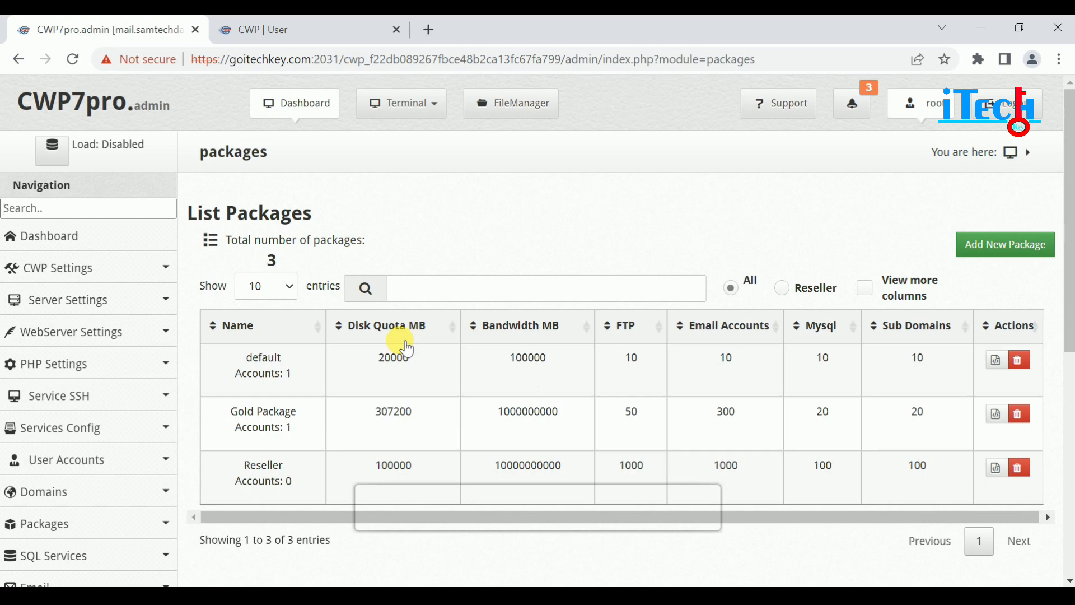
click(1024, 244)
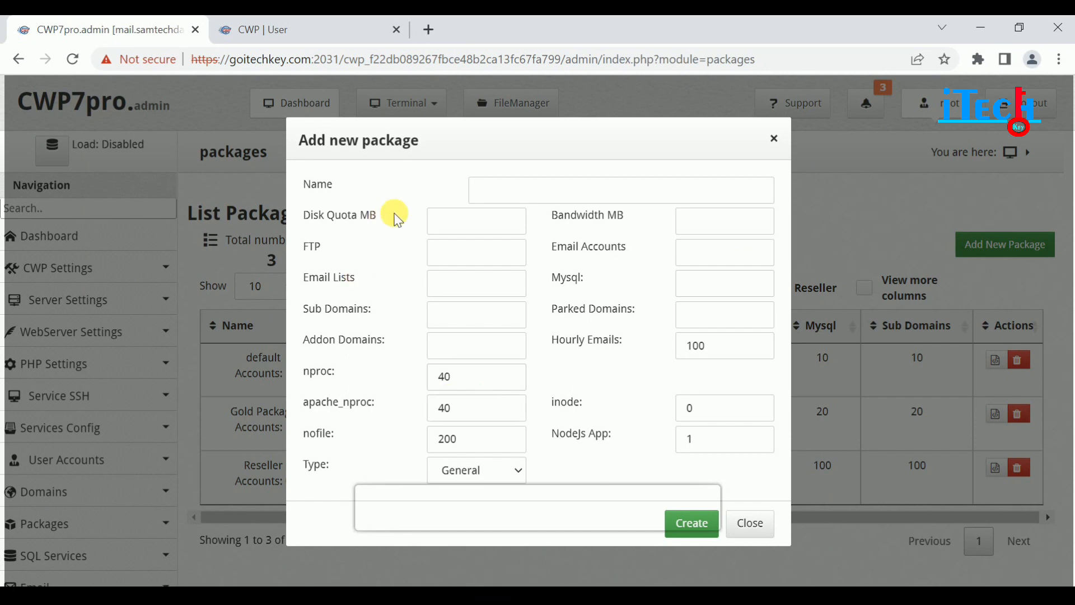
- Go through the new package's name, disk quota, bandwidth, FTP, email, MySQL and domain limit fields without filling them in
click(498, 196)
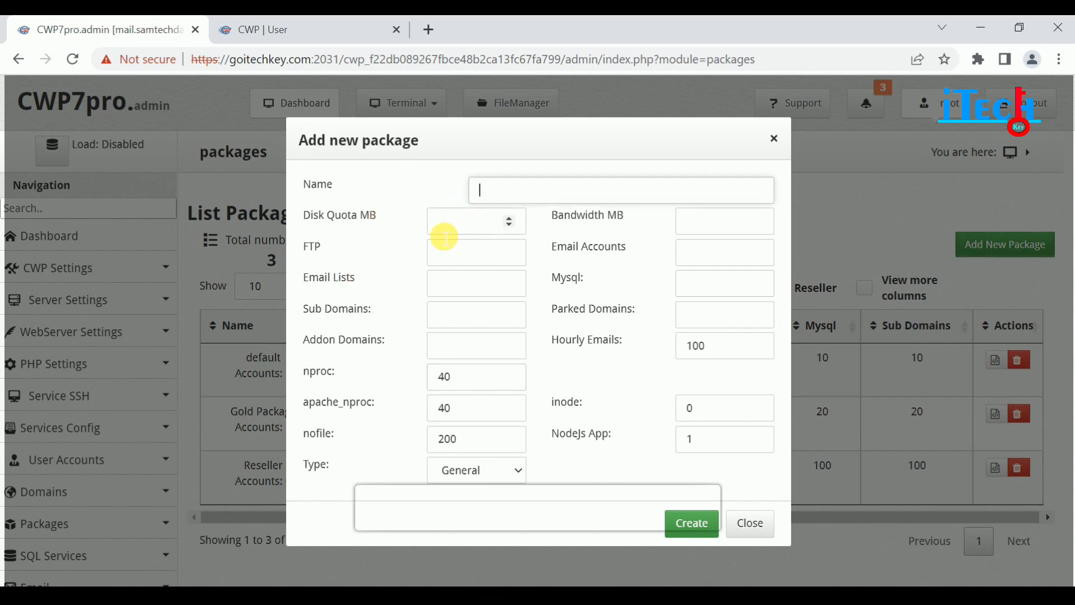
click(462, 226)
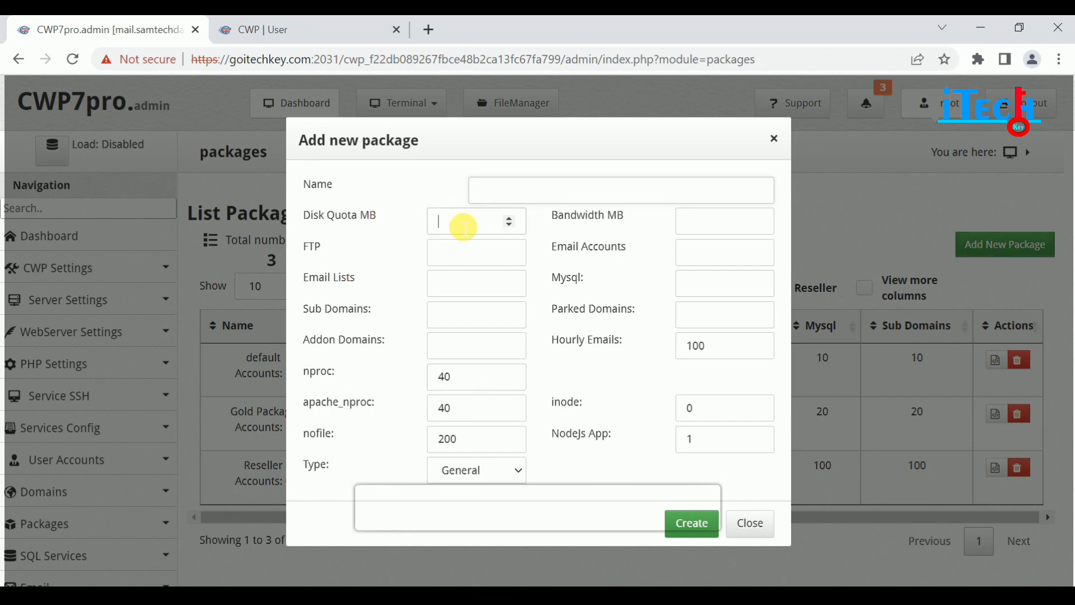
click(709, 223)
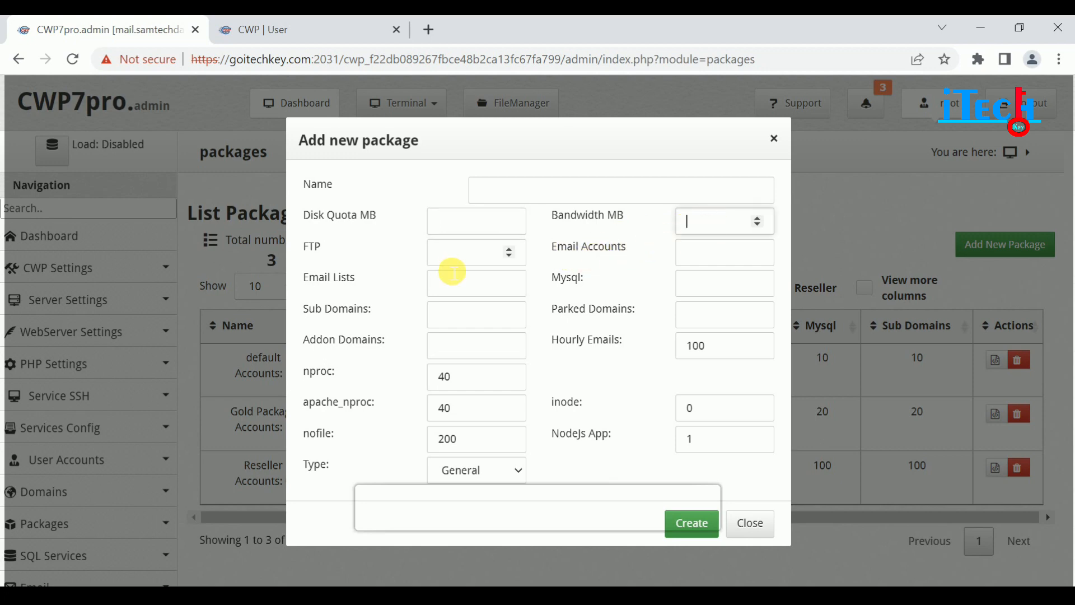
click(467, 257)
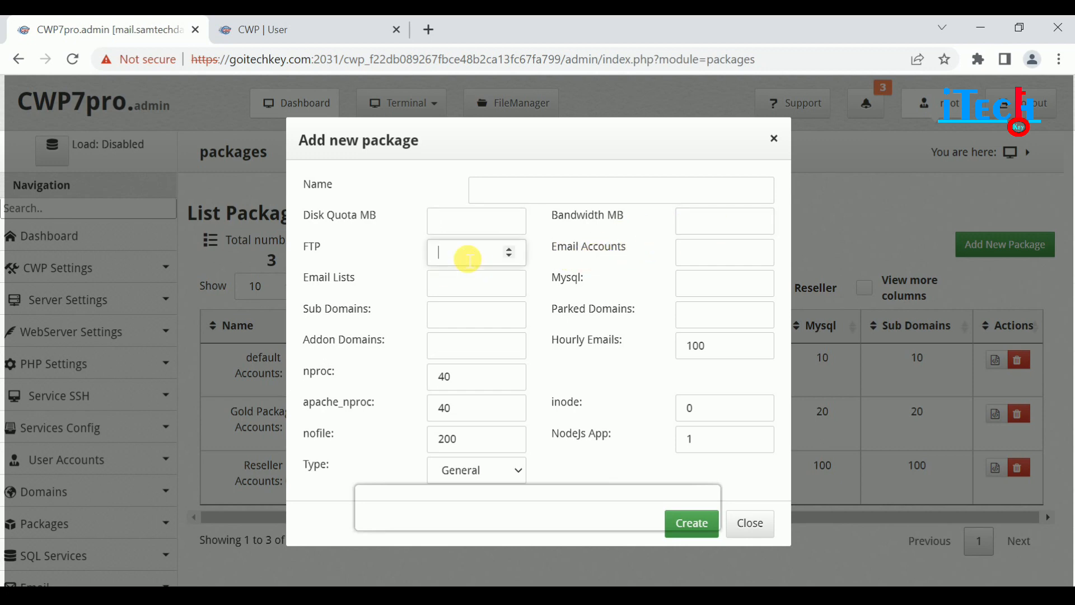
click(711, 253)
click(450, 290)
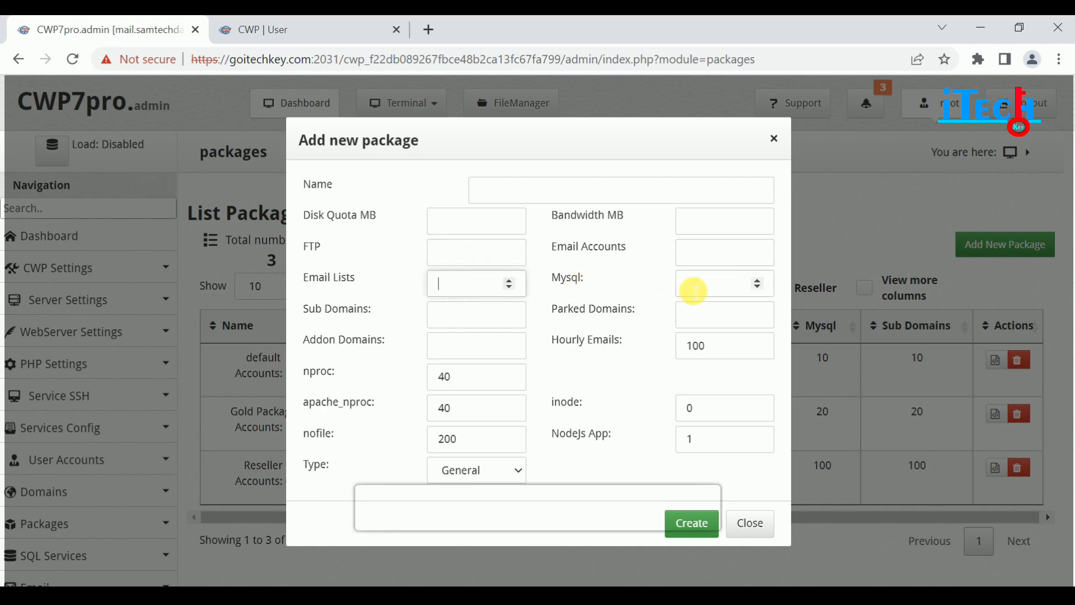
click(692, 290)
click(456, 320)
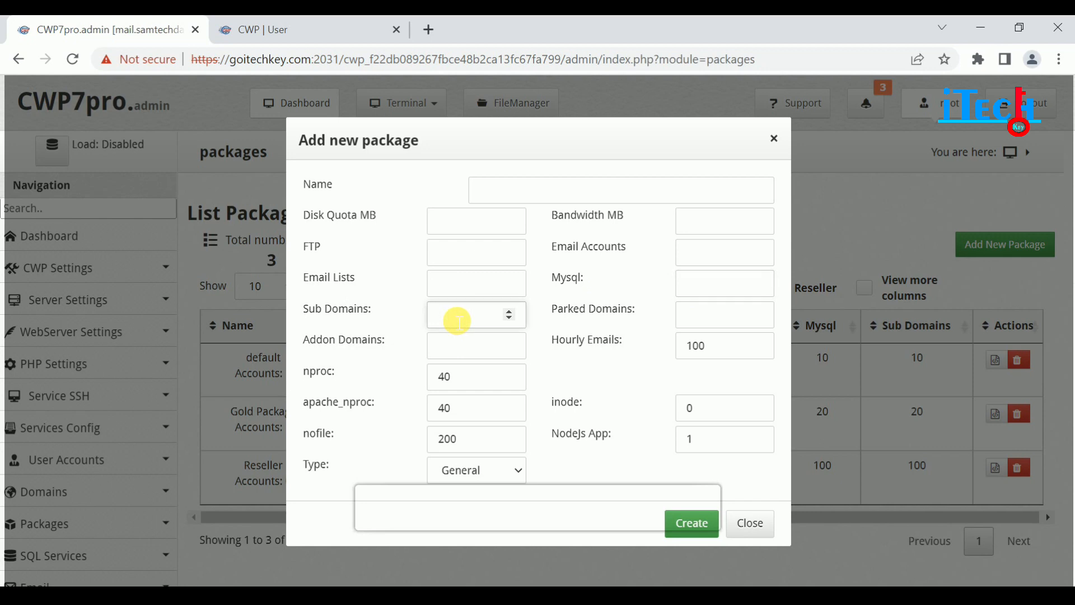
click(704, 320)
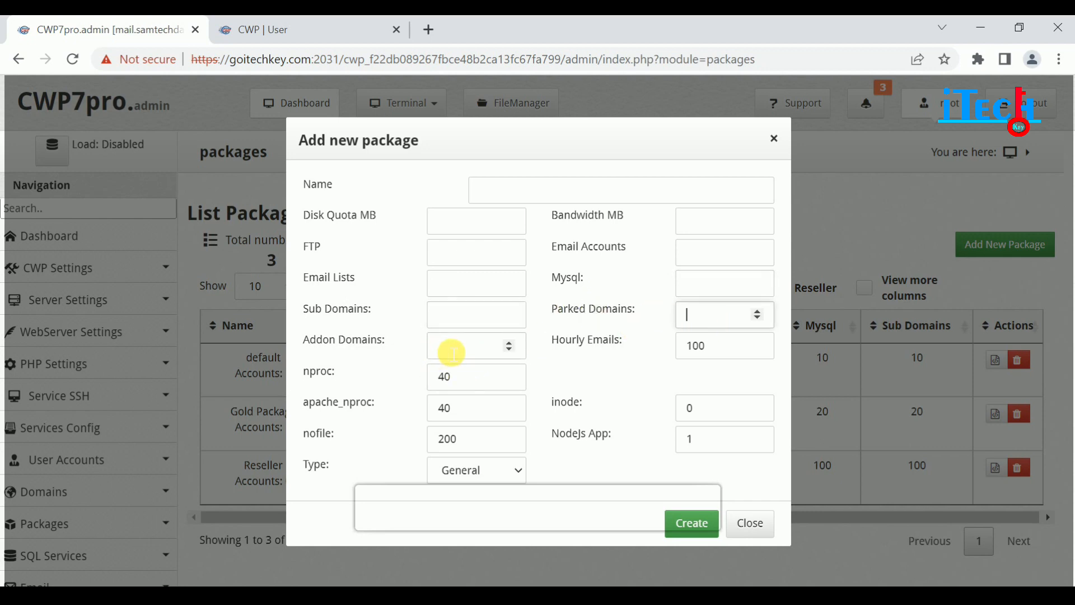
click(451, 351)
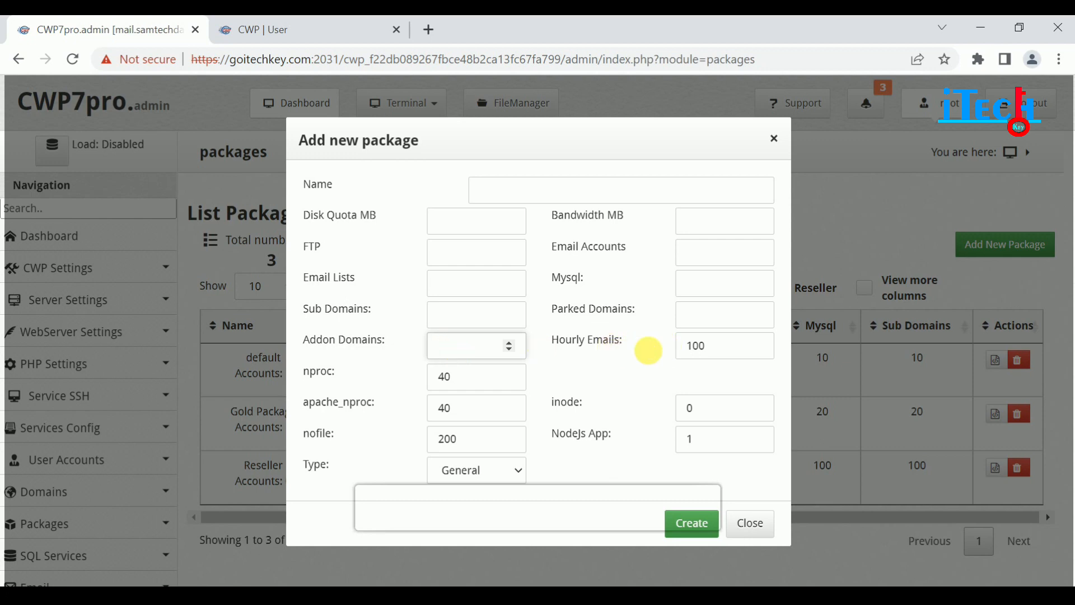
- Review the hourly emails, nproc, apache_nproc, nofile and type options, keeping General, and close the form without creating a package
click(722, 350)
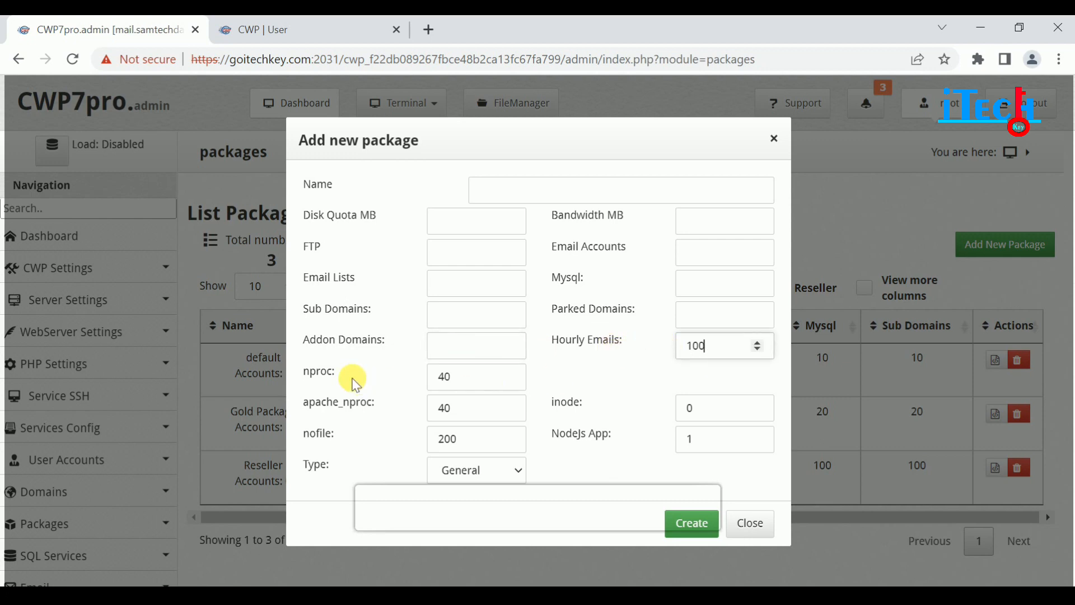
click(487, 382)
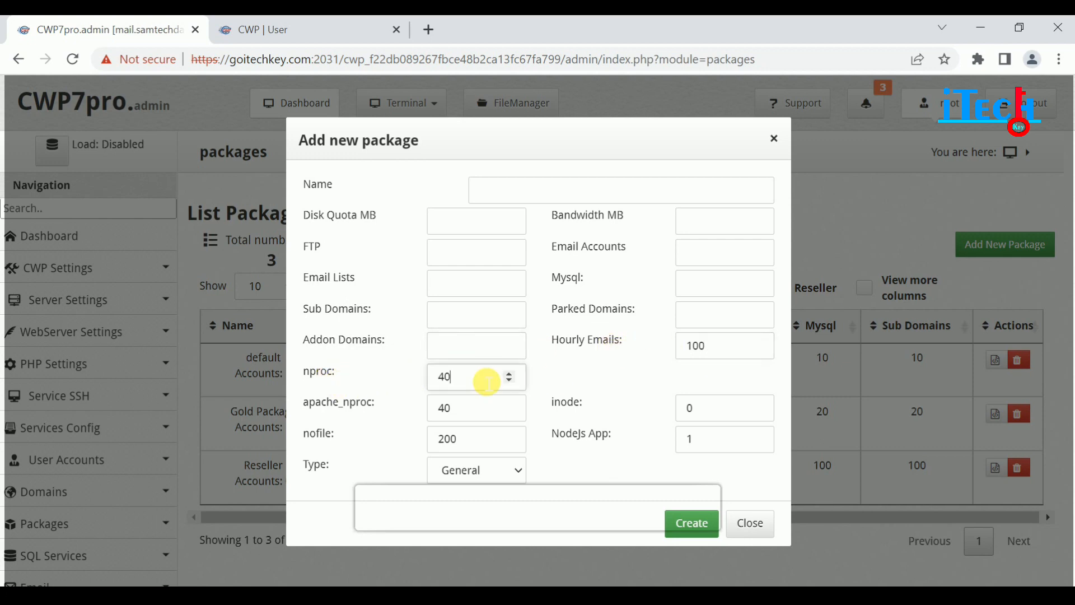
click(466, 414)
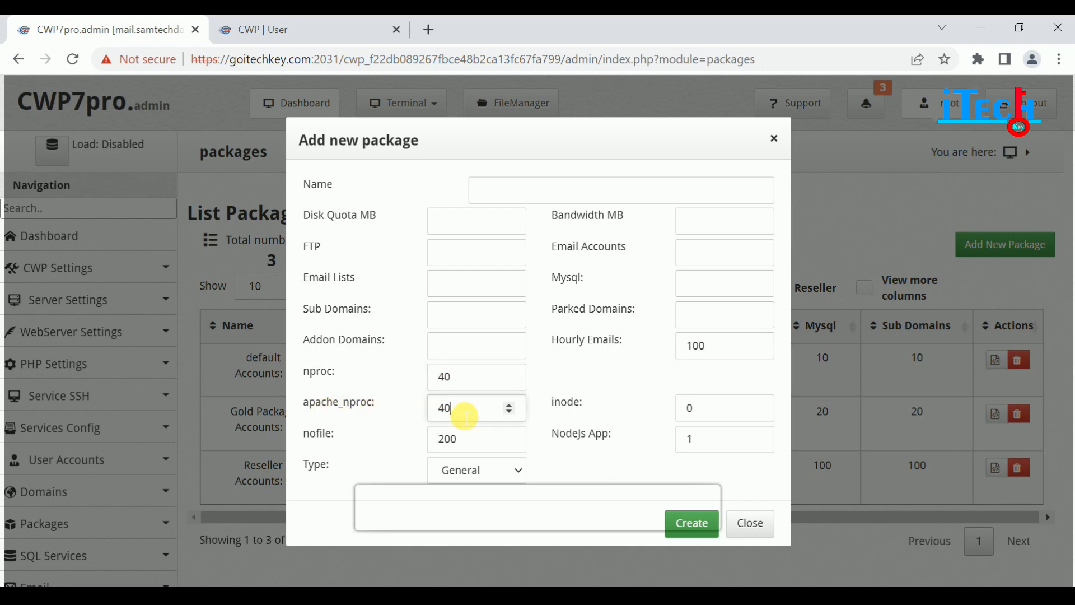
click(473, 445)
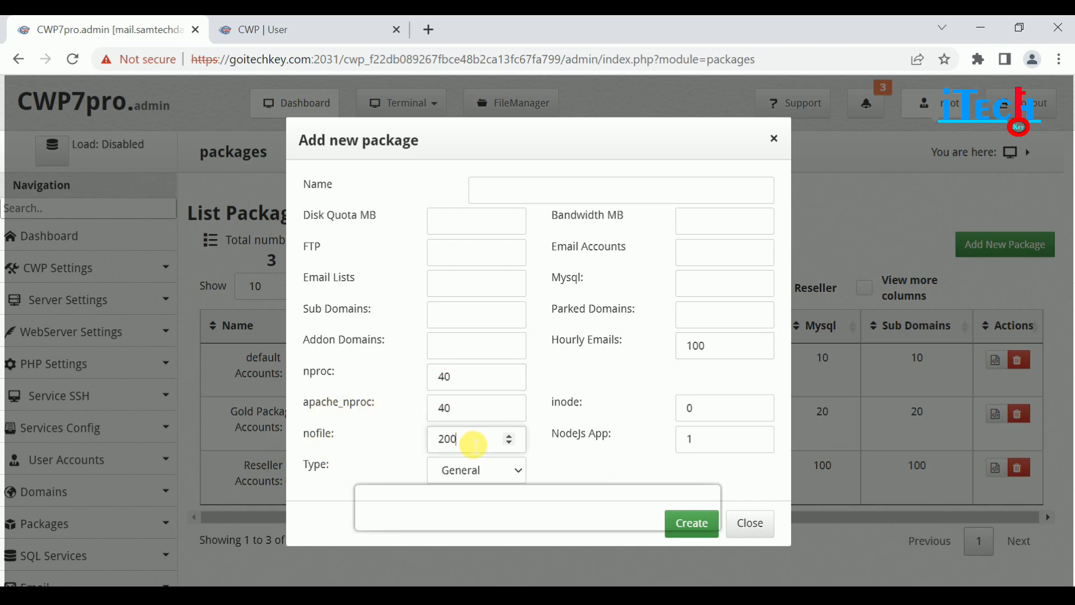
click(477, 469)
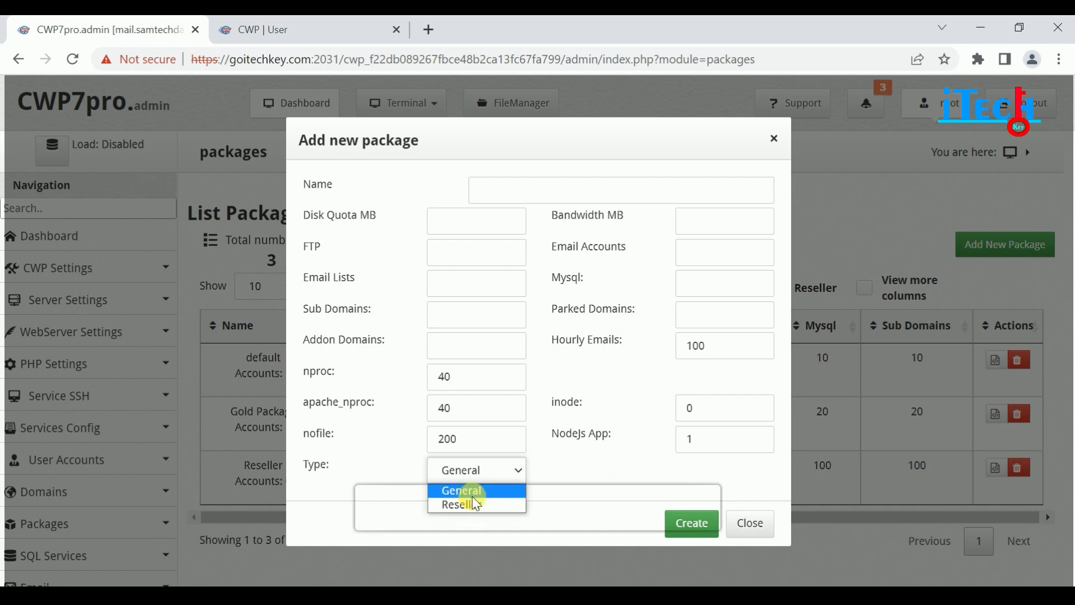
click(477, 492)
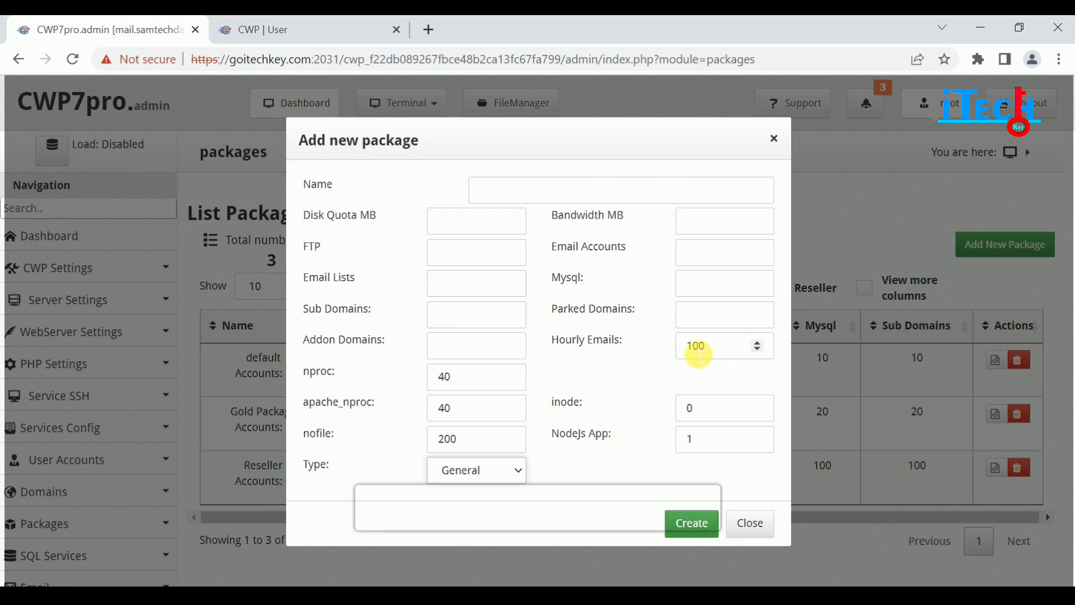
click(751, 522)
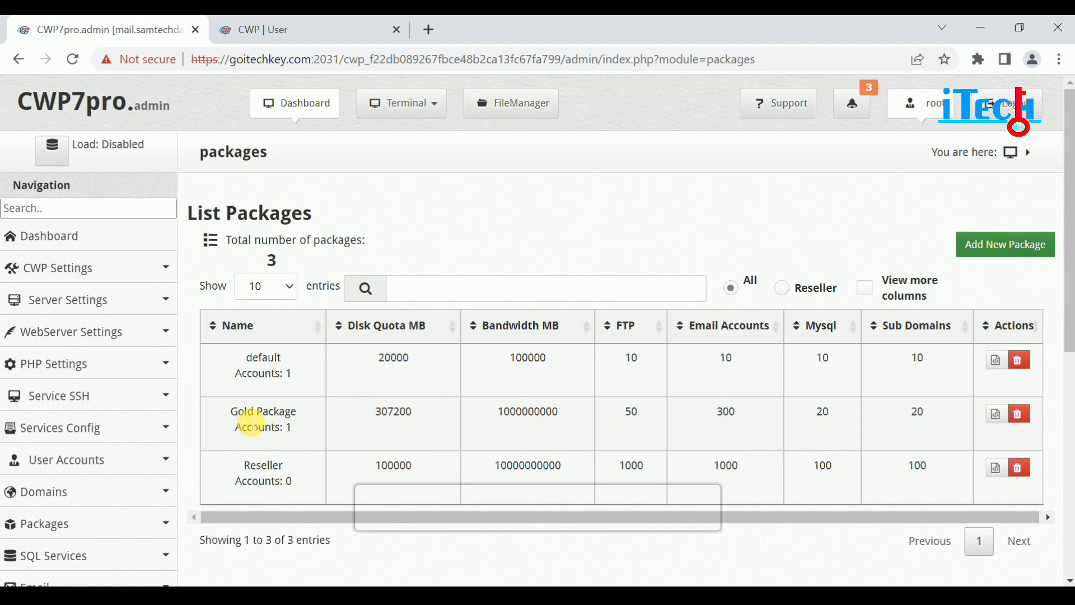
- Open the Gold Package for editing, review its resource limits and quota update option, and close it without updating
scroll(463, 437, down, 2)
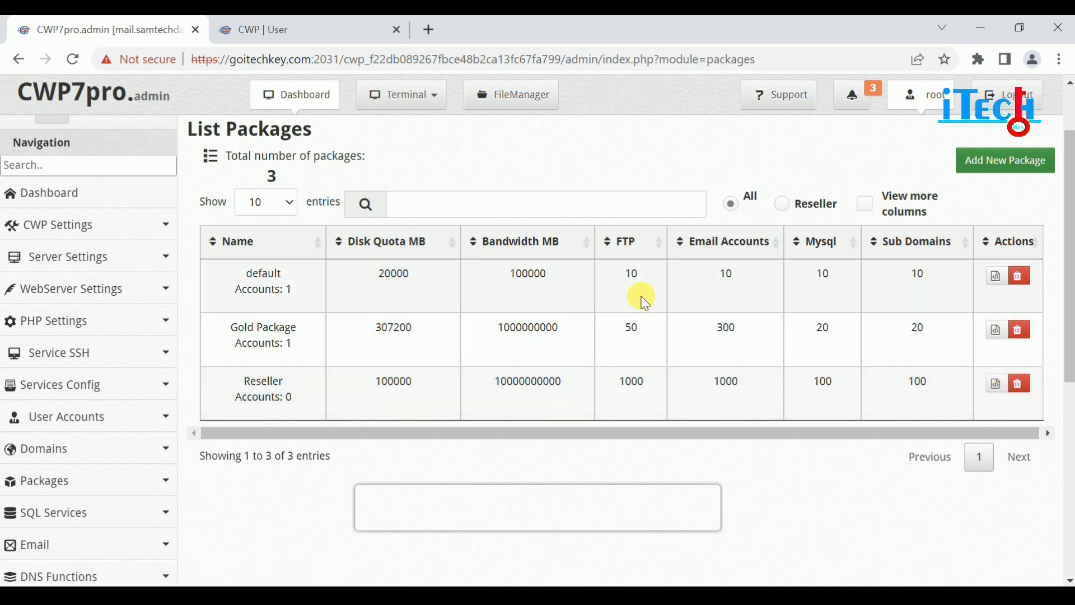
click(996, 330)
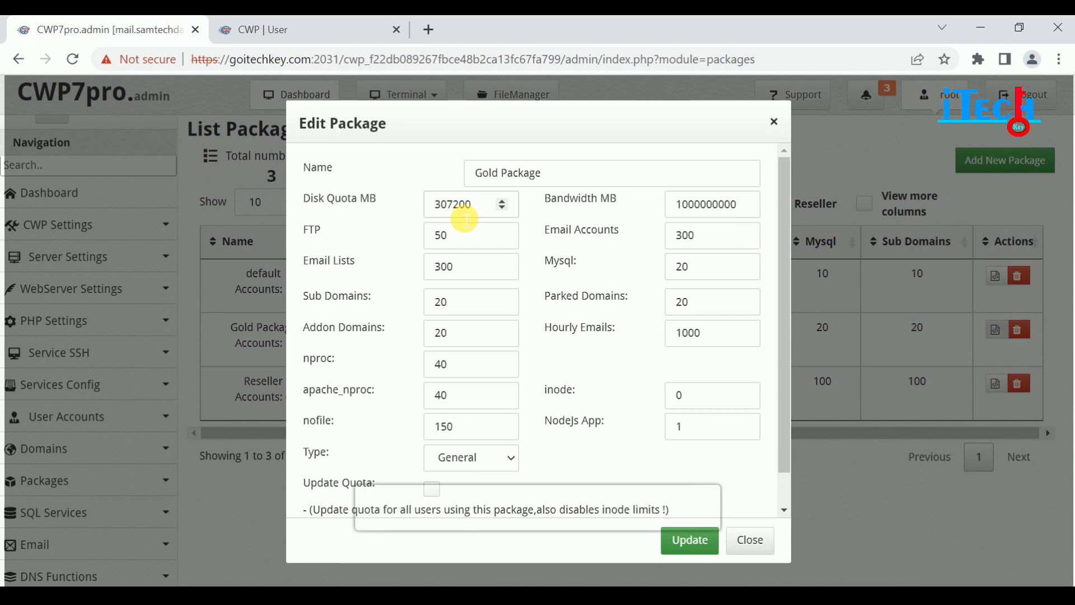
scroll(465, 218, down, 1)
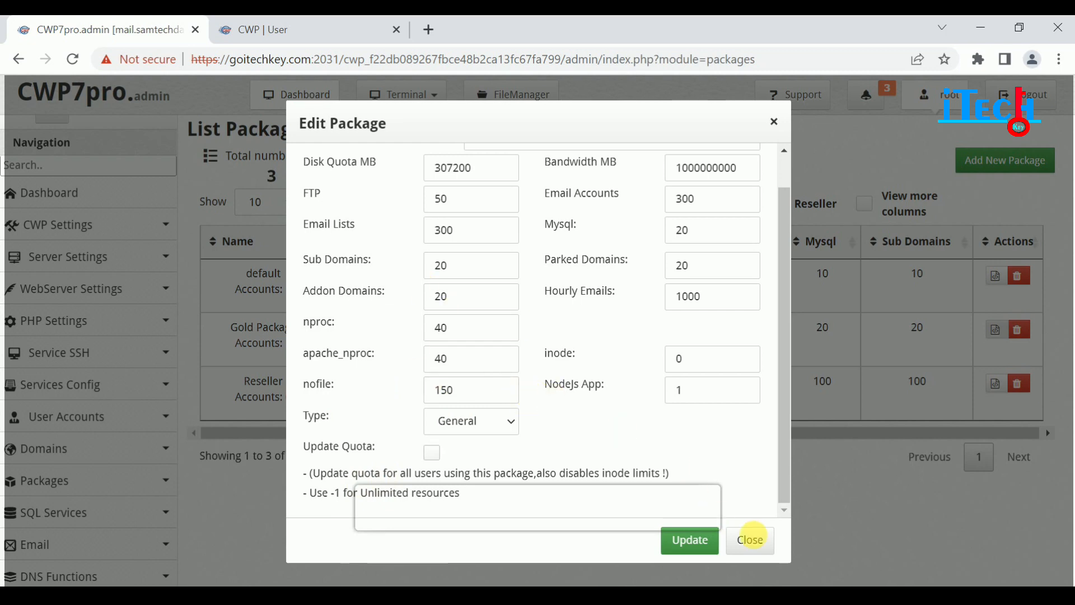
click(750, 538)
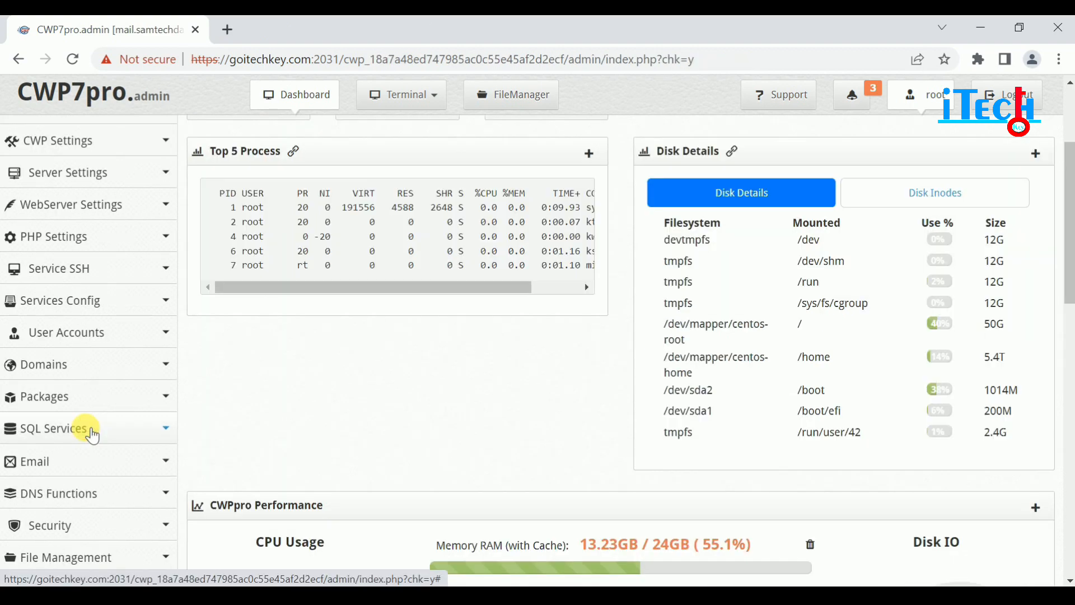
- Open phpMyAdmin from the admin panel's SQL services
click(89, 432)
scroll(126, 419, down, 2)
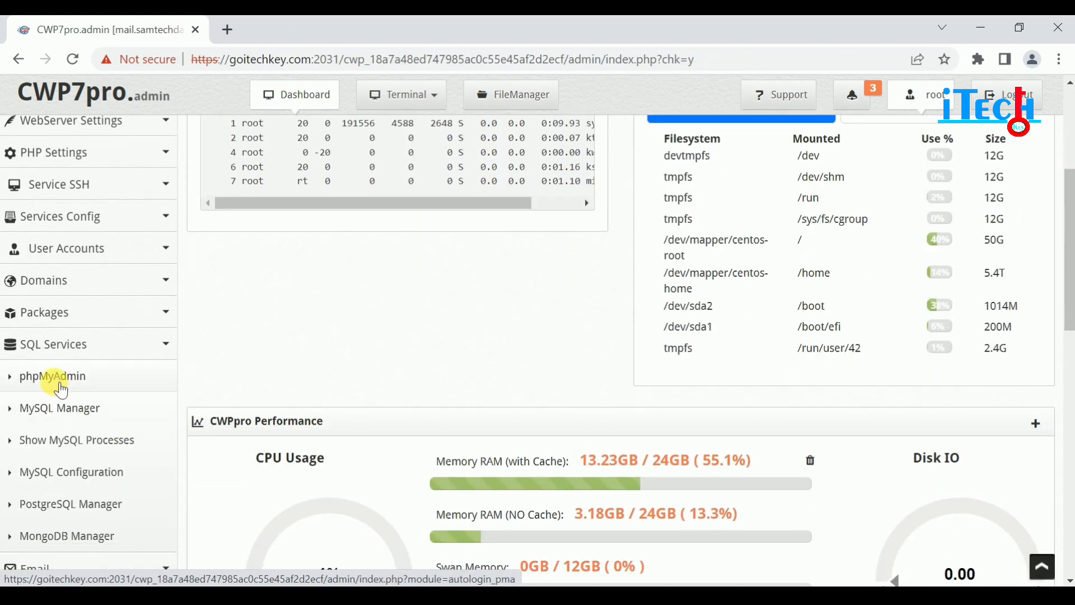
click(61, 386)
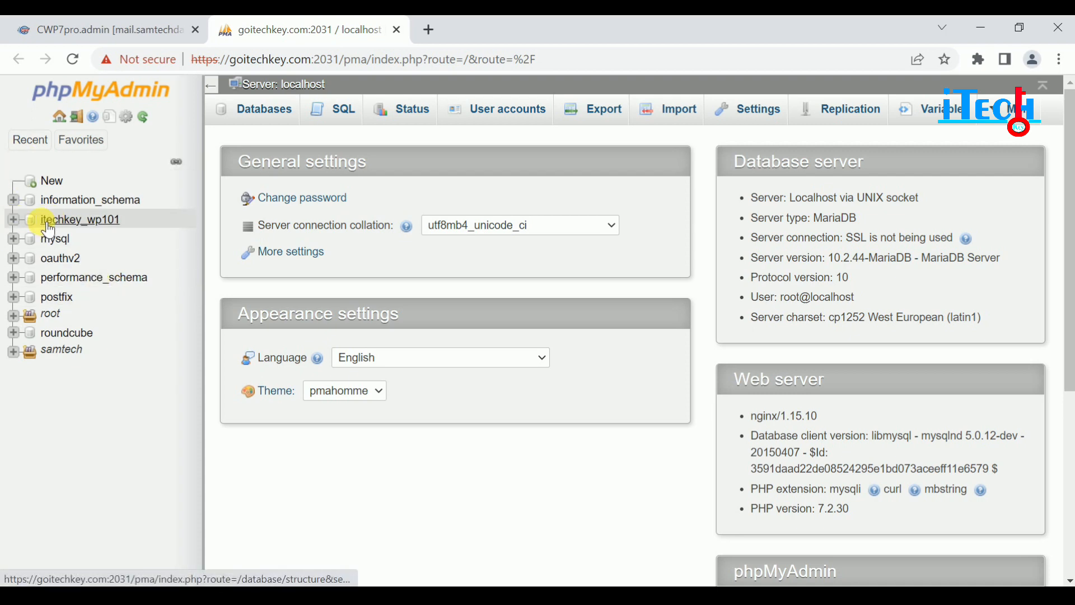
- Look through the database tree, expanding and collapsing the itechkey_wp101 database and the root group
click(14, 219)
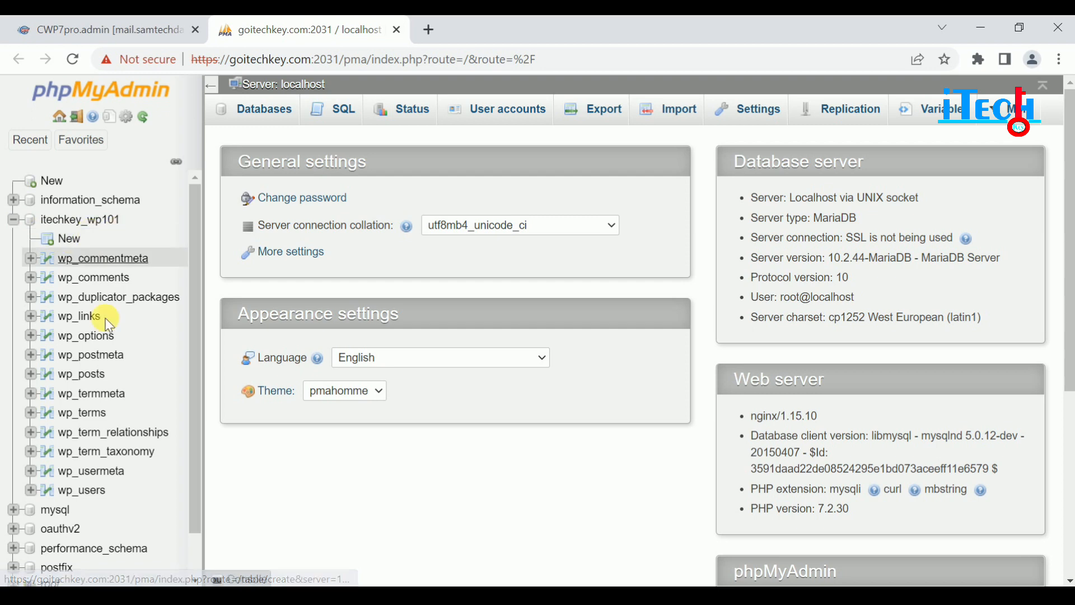
click(14, 219)
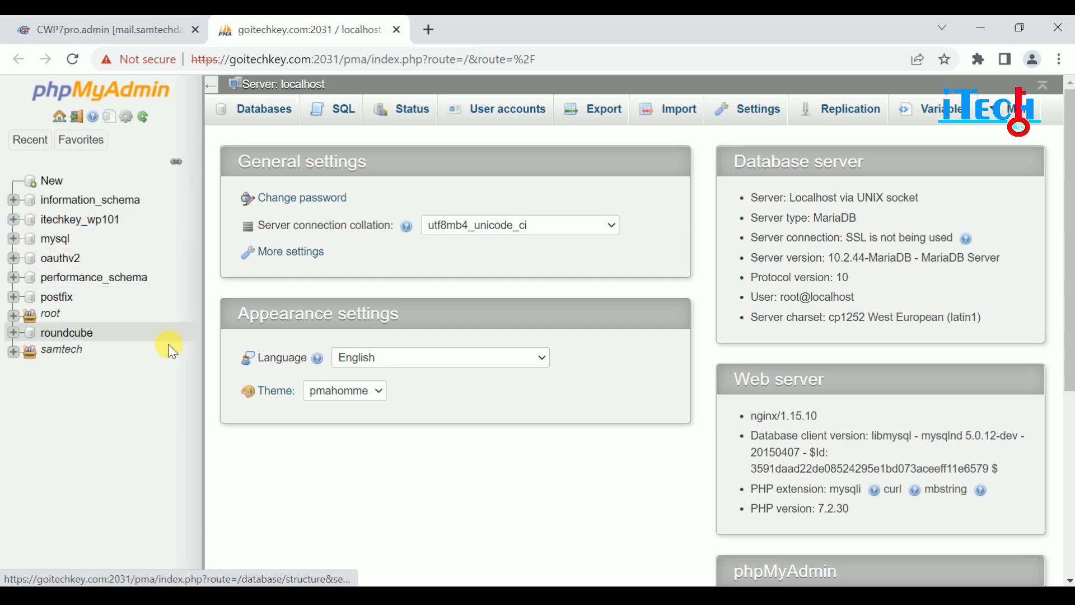
click(17, 239)
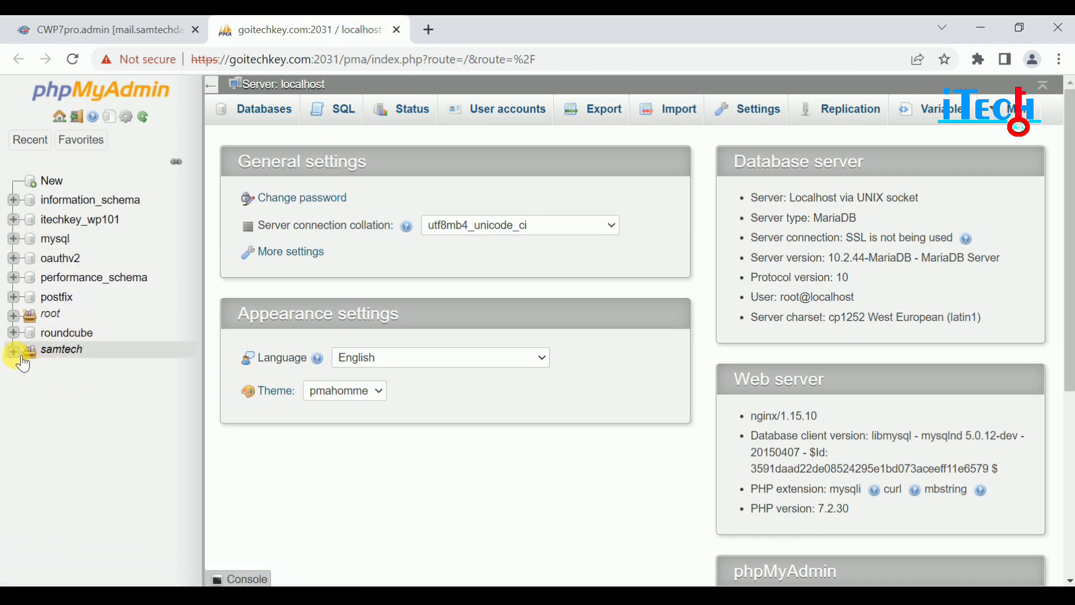
click(17, 318)
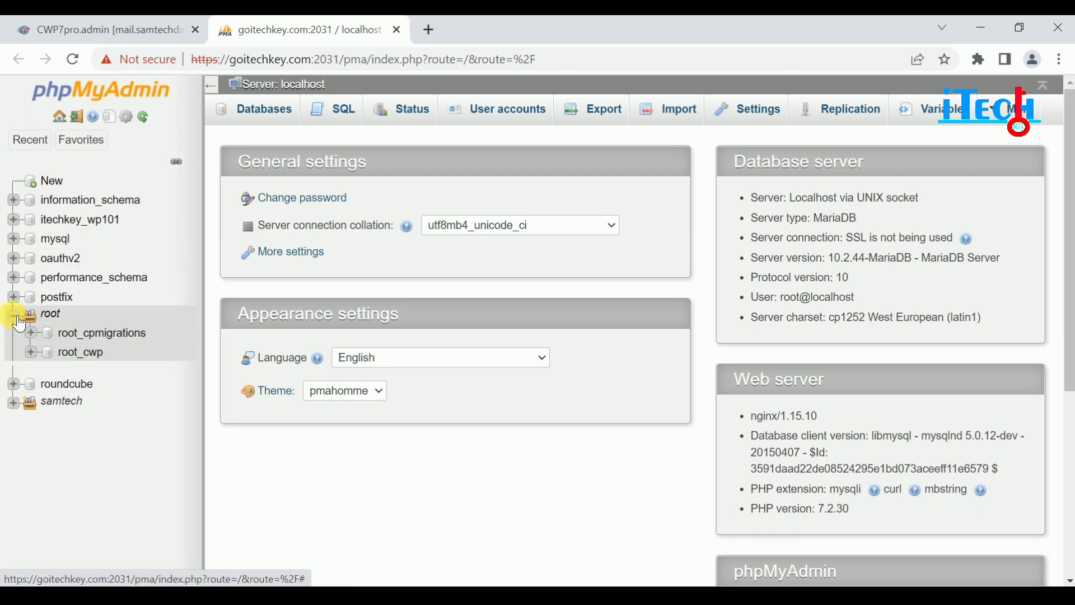
click(17, 318)
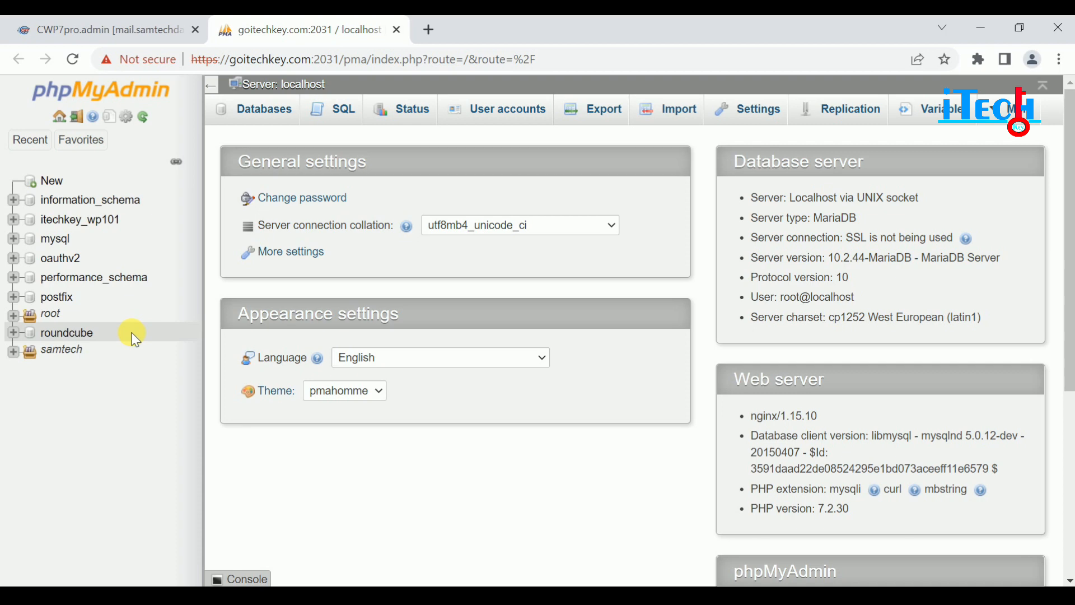
- Return to the CWP admin panel and display the MySQL Manager's database list with owners and users
click(110, 29)
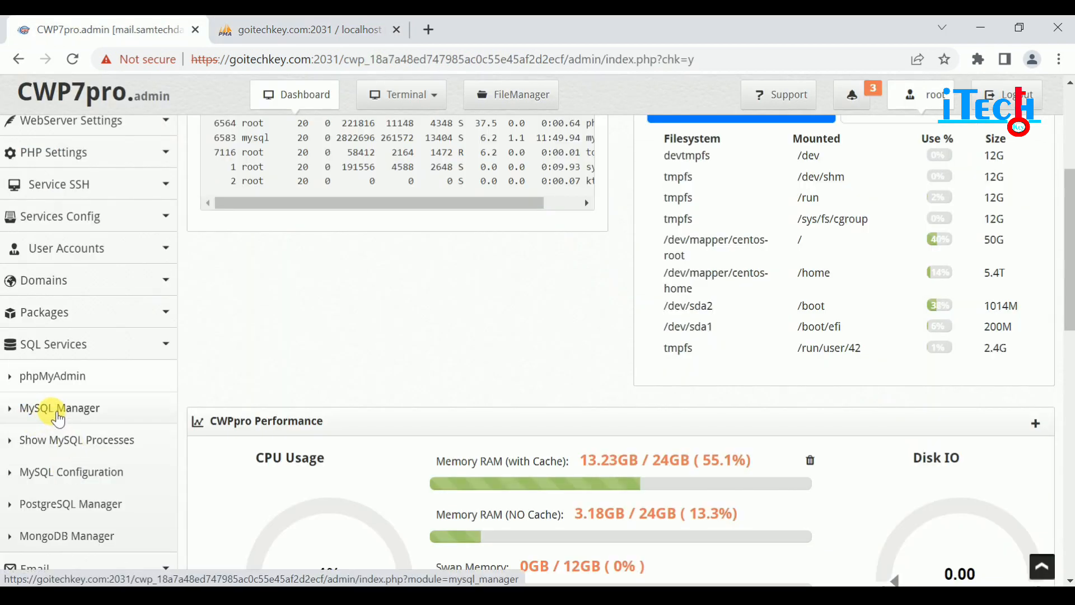
click(76, 414)
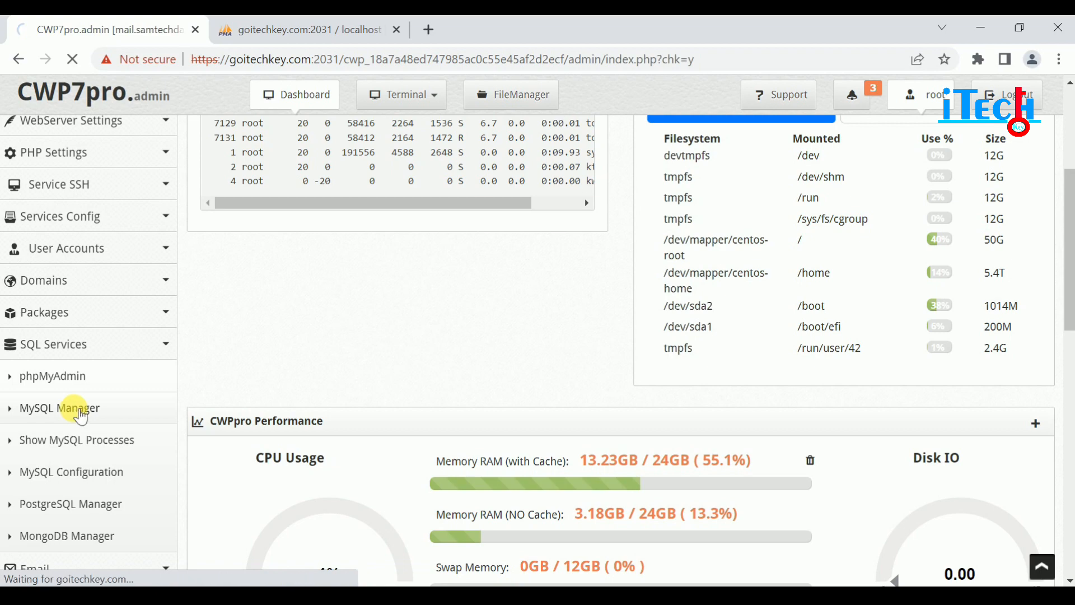
scroll(461, 337, down, 2)
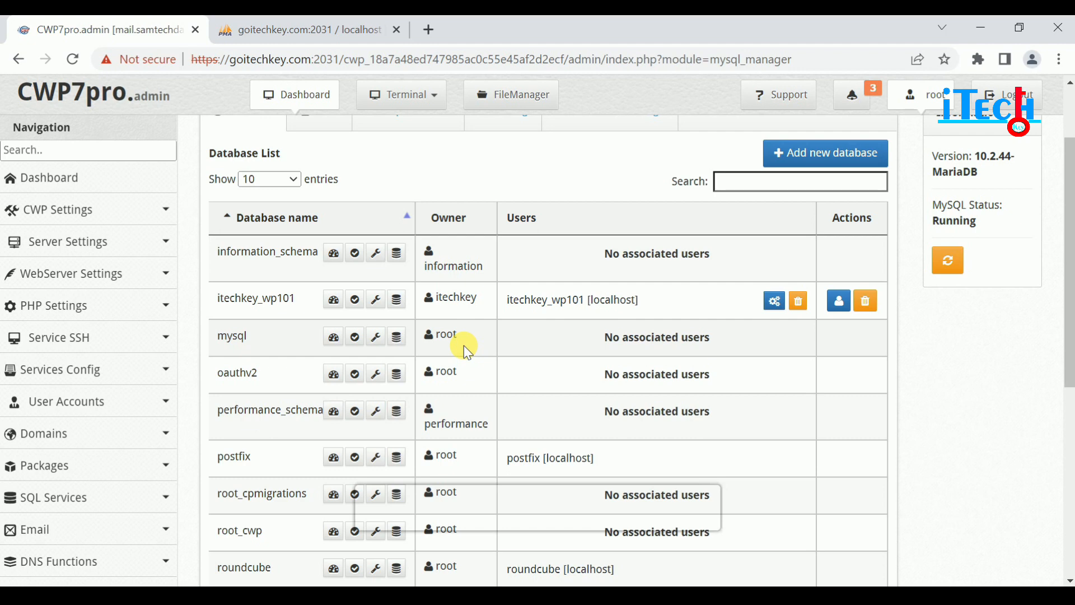
- Start a new database for the itechkey user account and name it goitechk
scroll(467, 350, up, 2)
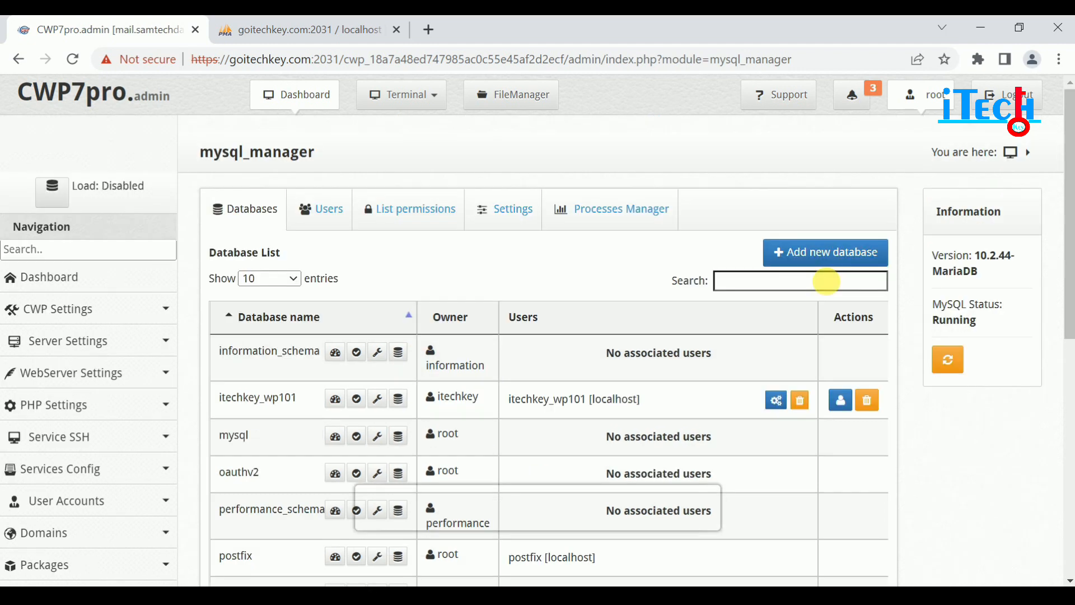
click(828, 253)
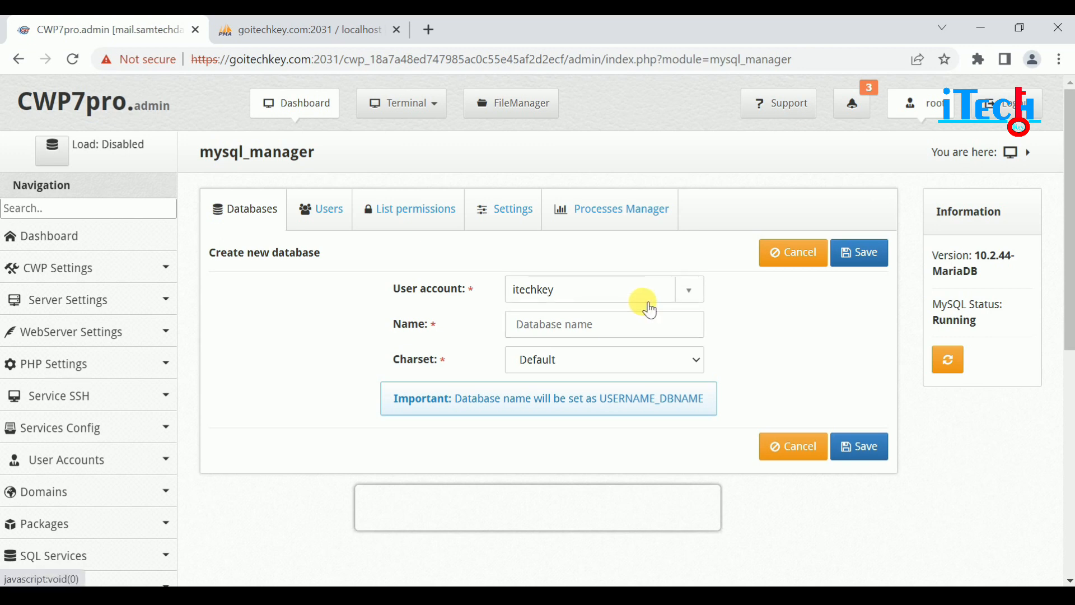
click(567, 291)
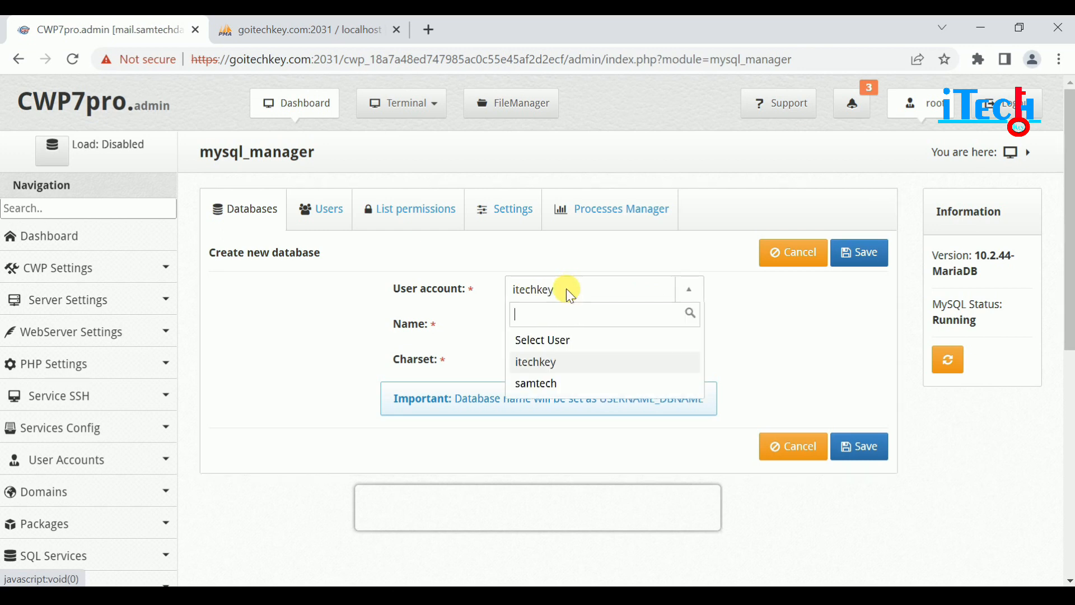
click(534, 363)
click(551, 334)
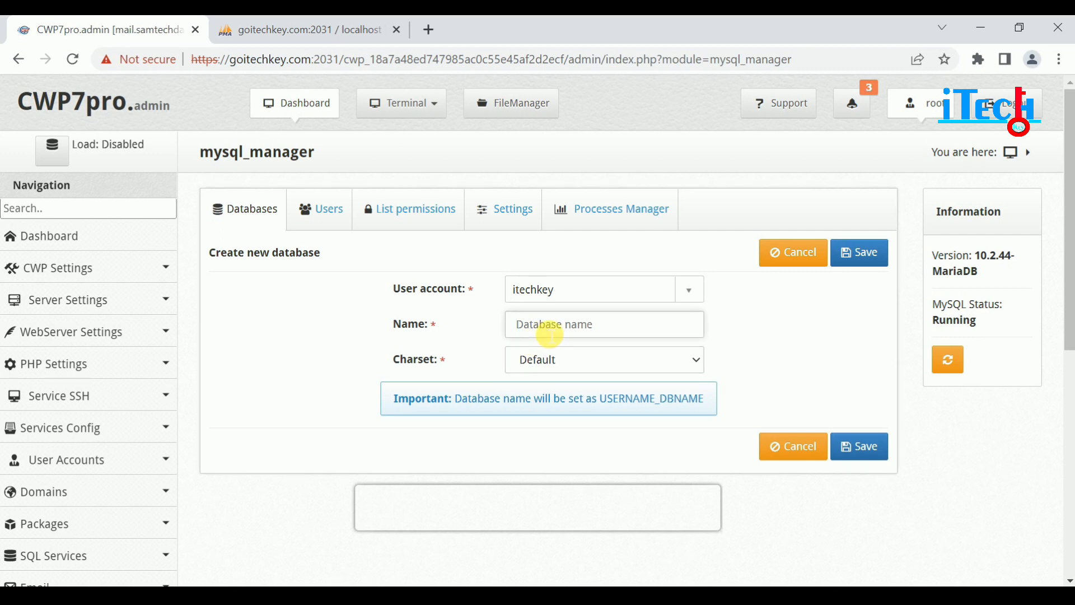
text(goitechk)
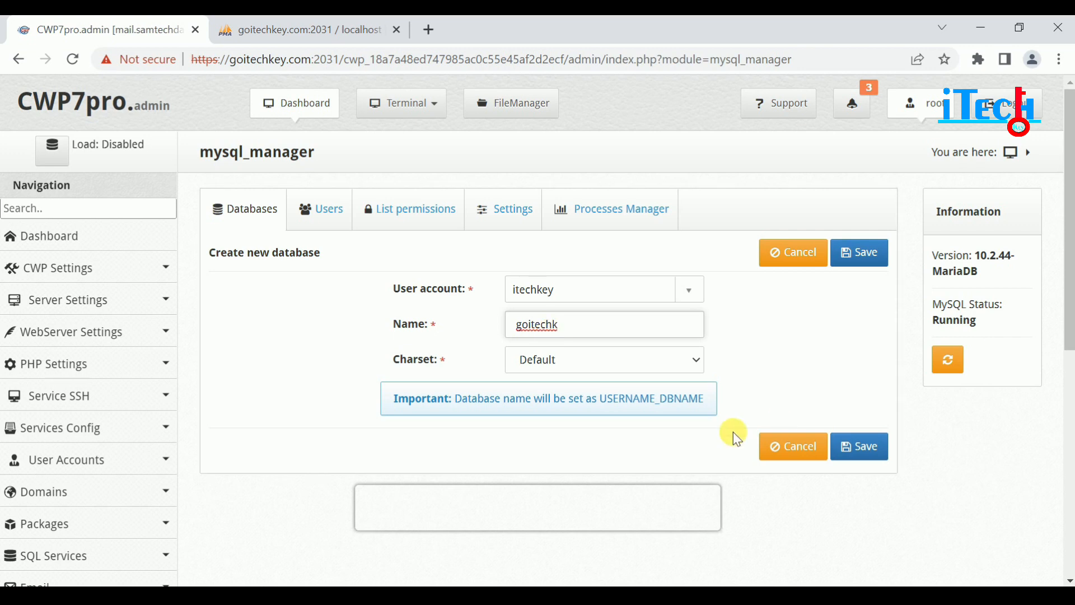
- Look through the available charsets for the new database and leave it on Default
click(540, 363)
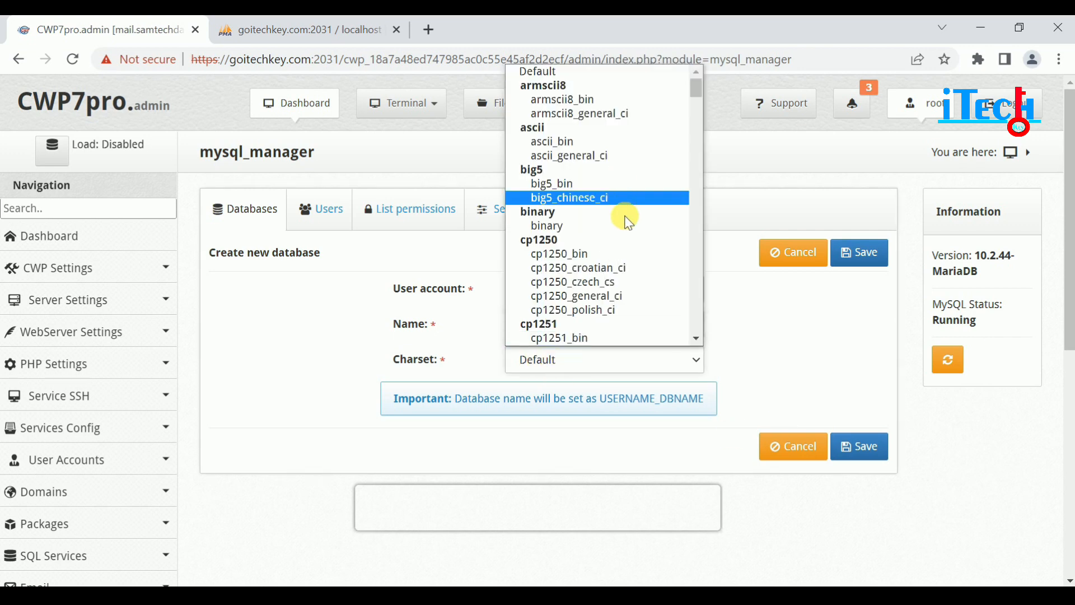
scroll(626, 220, down, 20)
scroll(623, 230, up, 15)
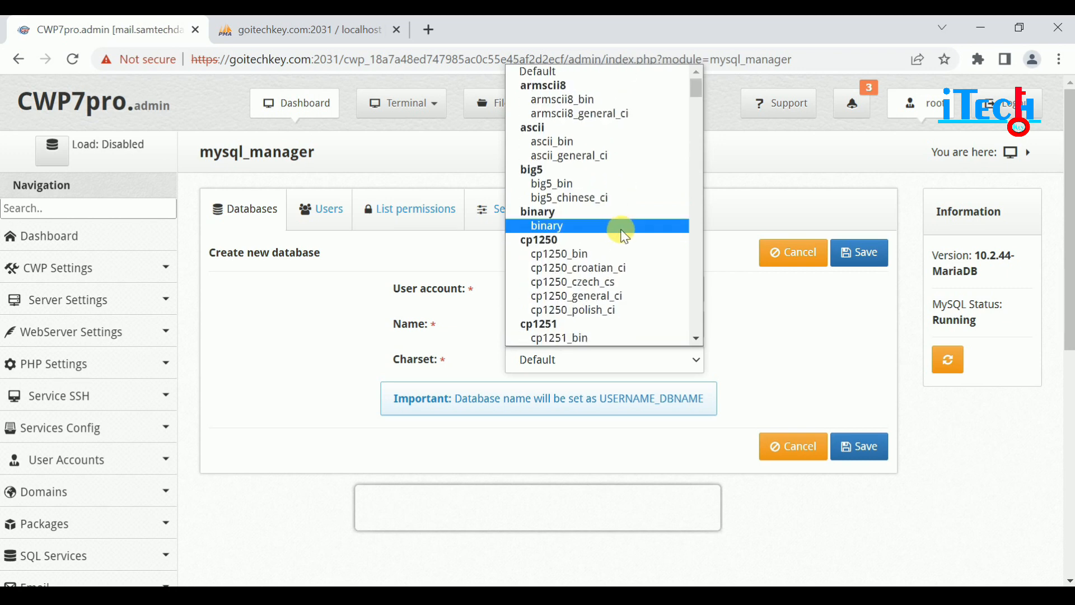
click(742, 313)
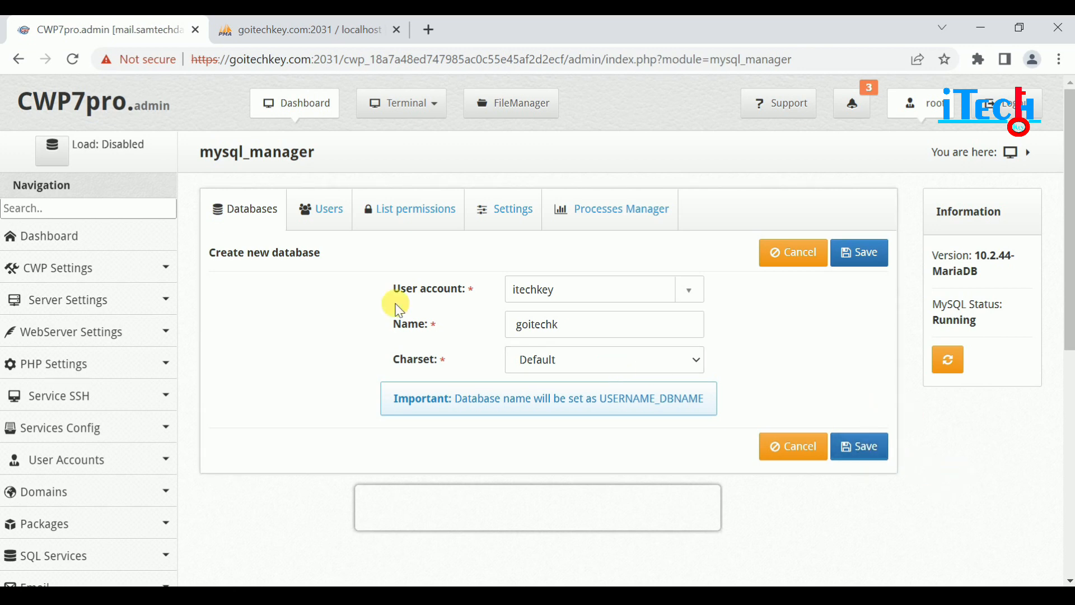
- Display MySQL Manager's database users list and look through the usernames and hosts
click(321, 208)
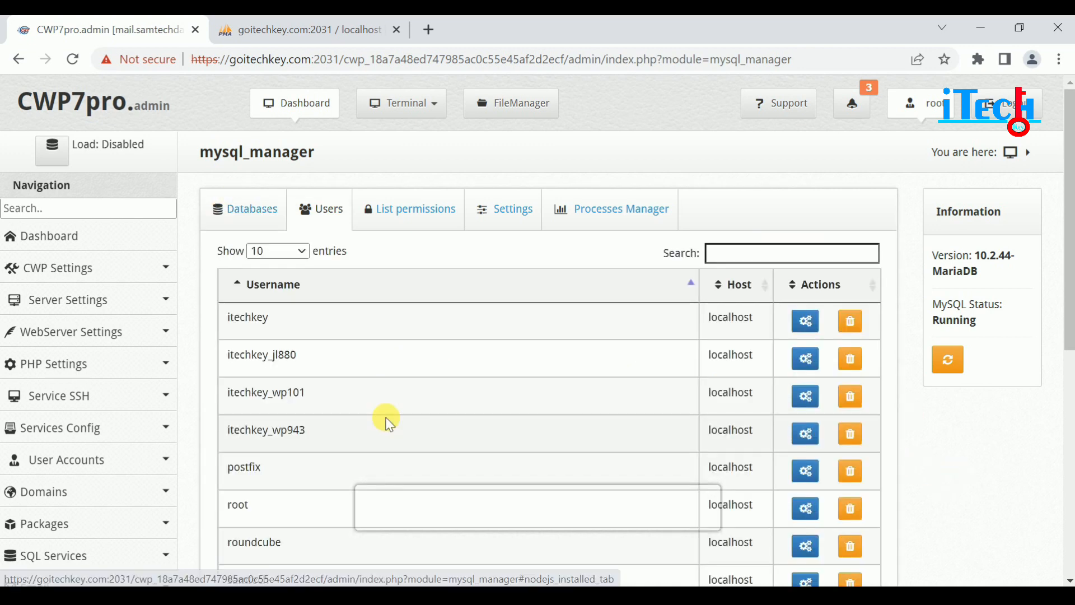
scroll(381, 403, down, 2)
scroll(451, 408, up, 2)
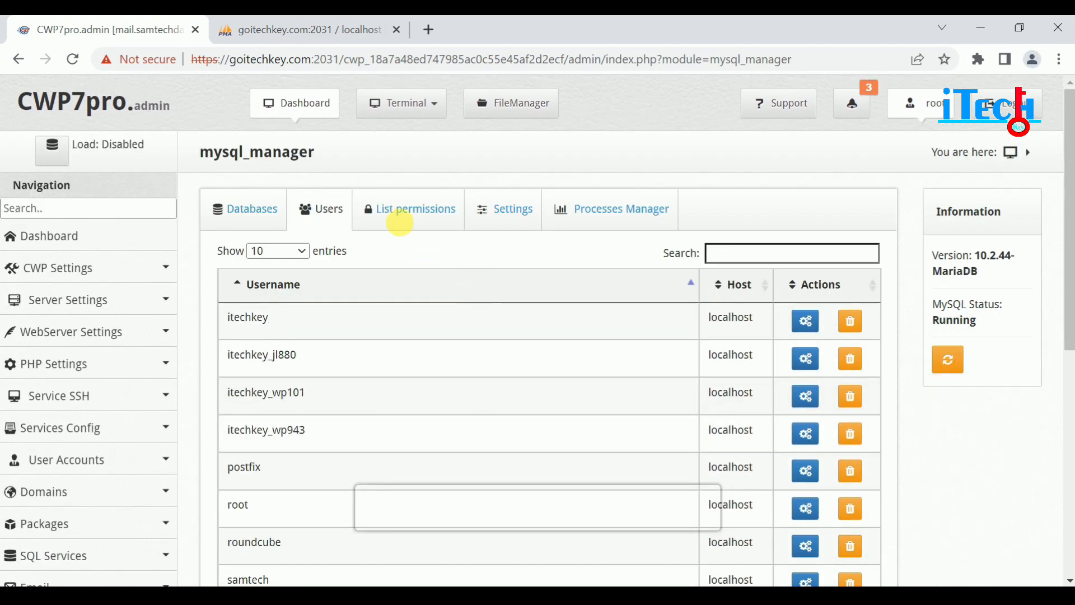
- Display the MySQL permissions list and read through the grants for each database user
click(408, 212)
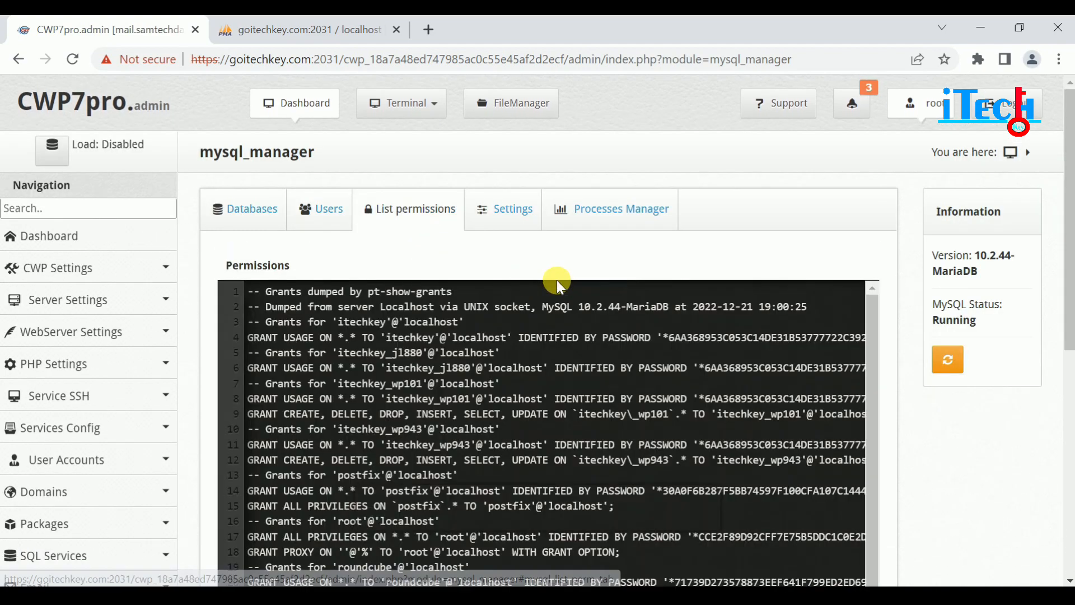
scroll(582, 288, down, 2)
scroll(603, 295, up, 1)
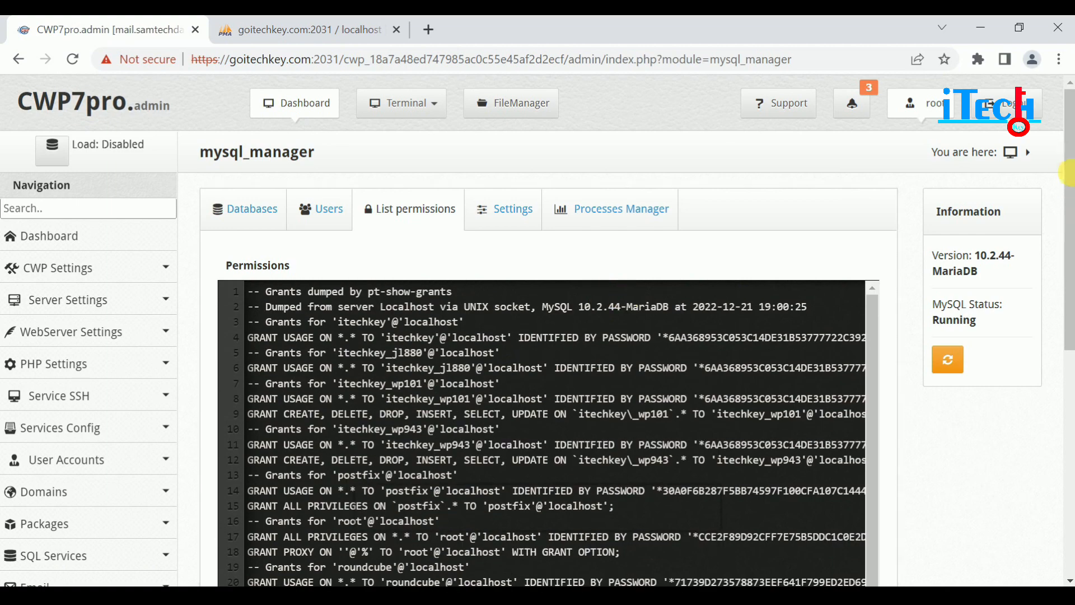
scroll(719, 322, down, 5)
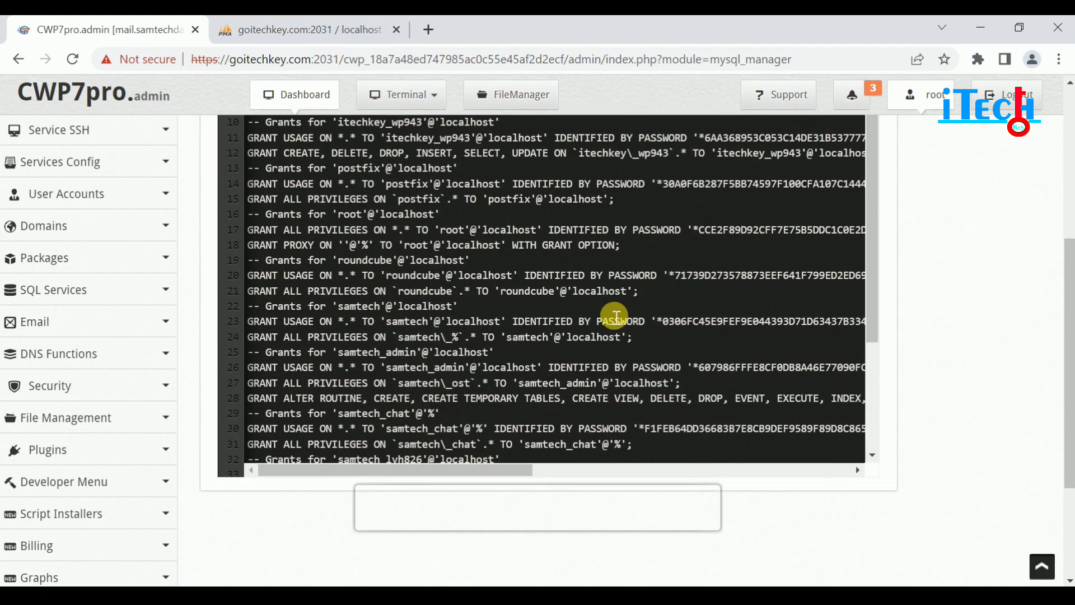
scroll(560, 364, down, 2)
scroll(403, 468, right, 2)
scroll(404, 468, left, 2)
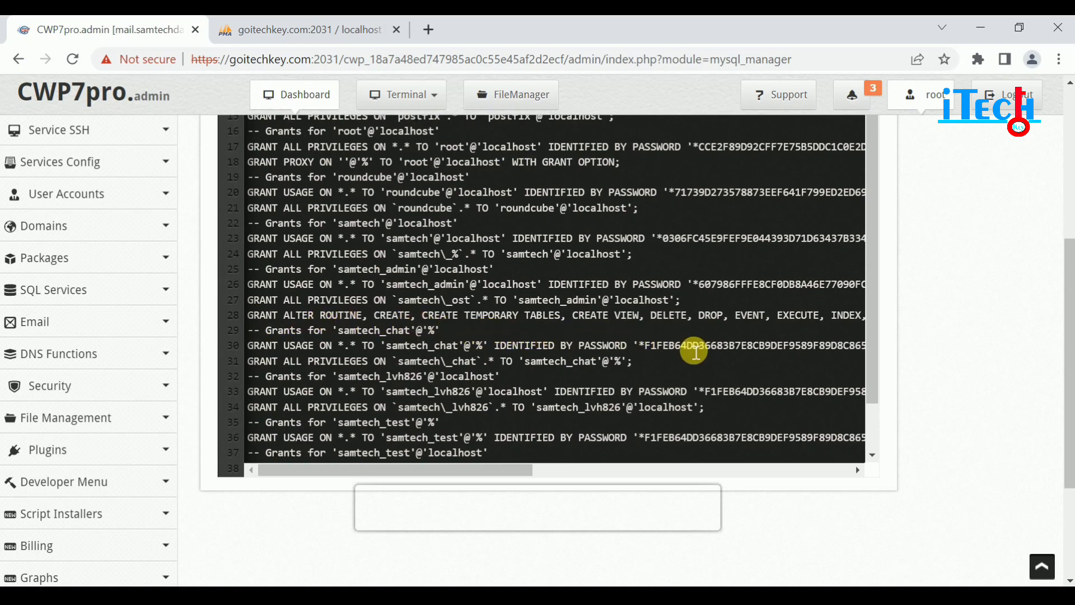
scroll(672, 353, up, 10)
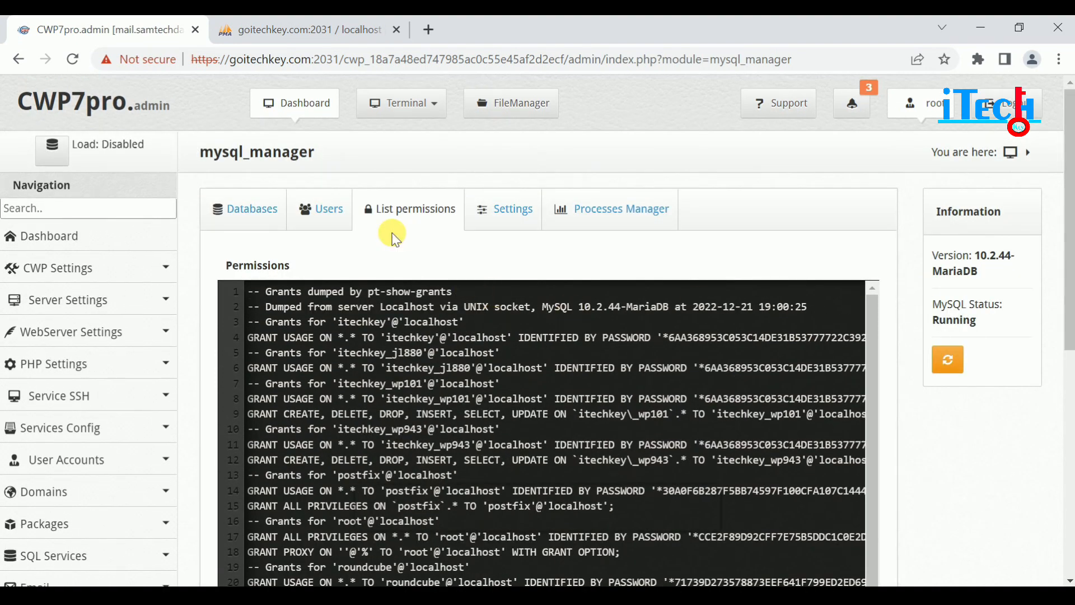
scroll(386, 235, down, 2)
scroll(448, 235, up, 2)
- Open the MySQL settings and review the connection, timeout, SQL mode and port options
click(524, 224)
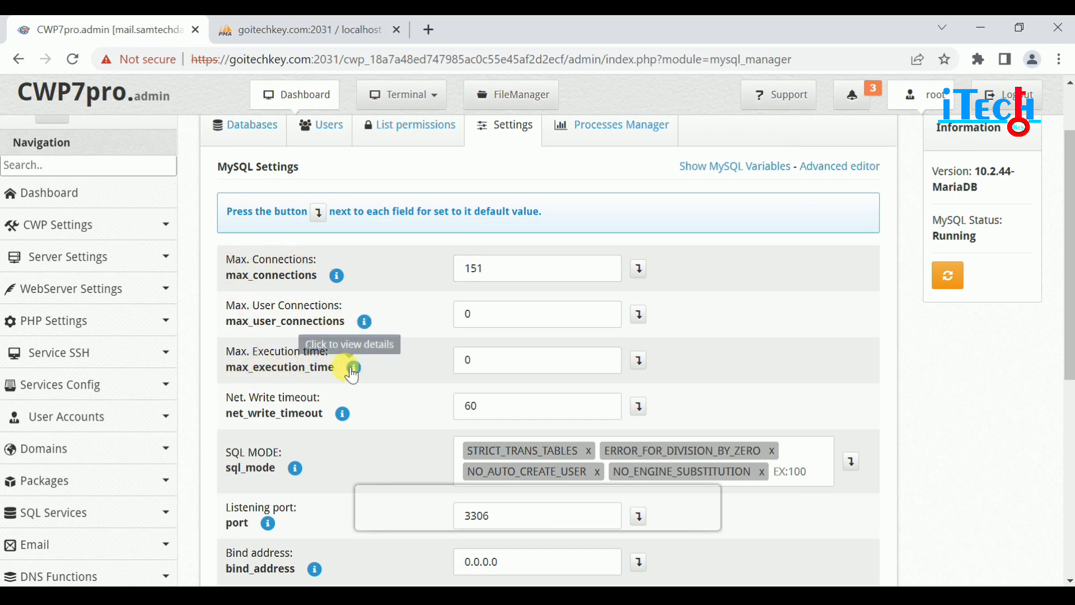
scroll(276, 394, down, 2)
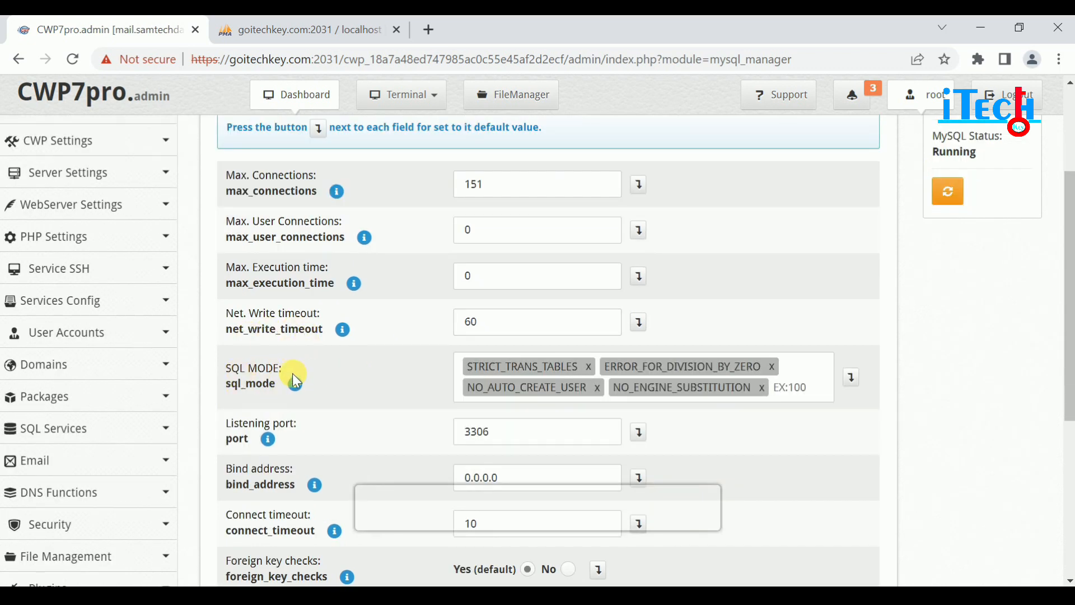
scroll(277, 406, down, 3)
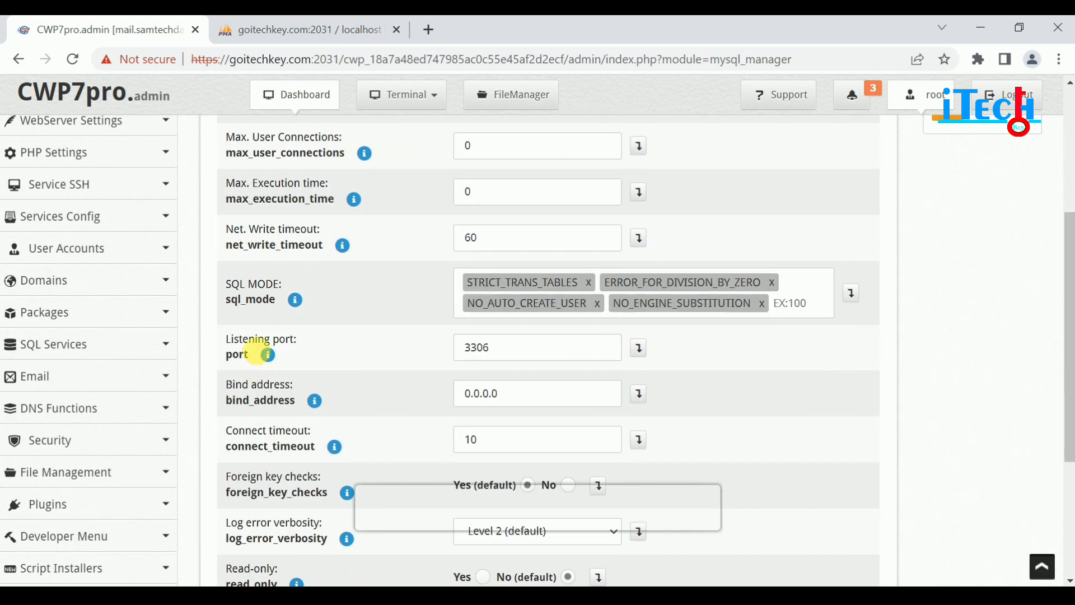
scroll(572, 330, up, 5)
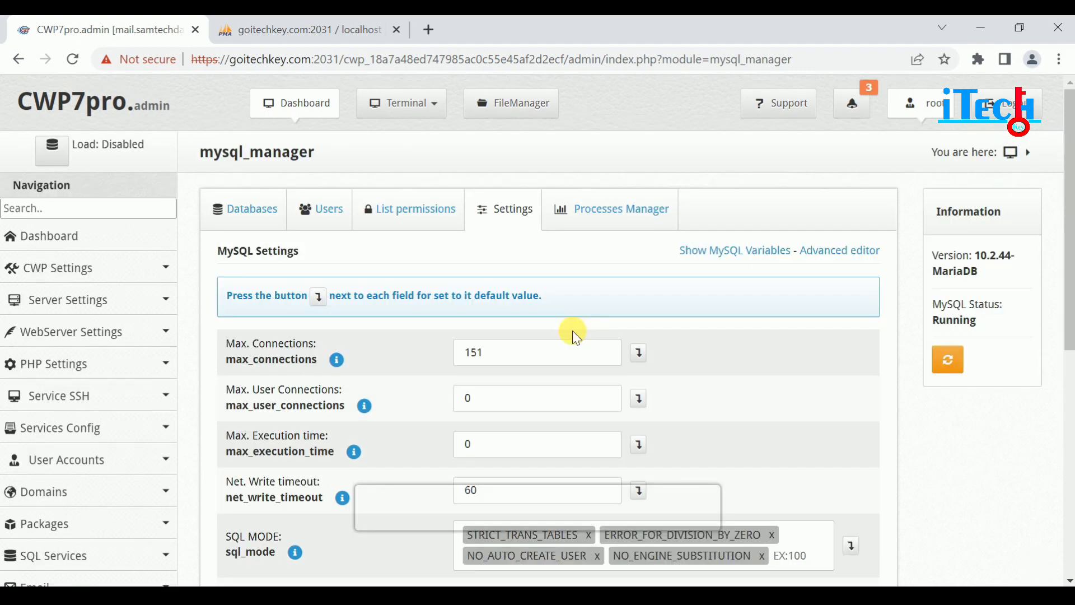
scroll(537, 271, down, 2)
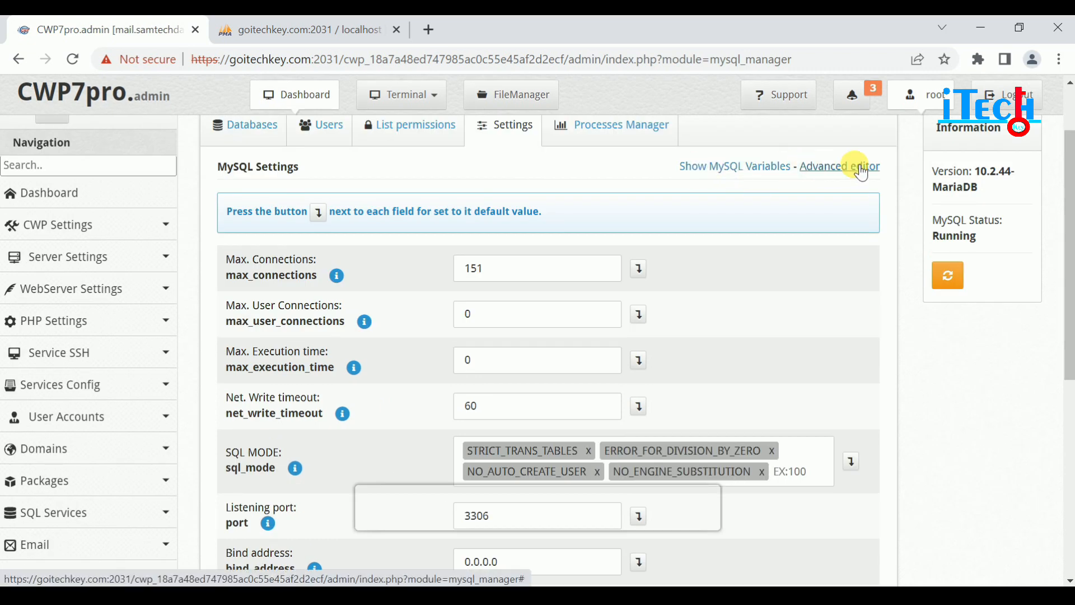
- Show the MySQL variables, look over the list, and return to the MySQL settings
click(748, 168)
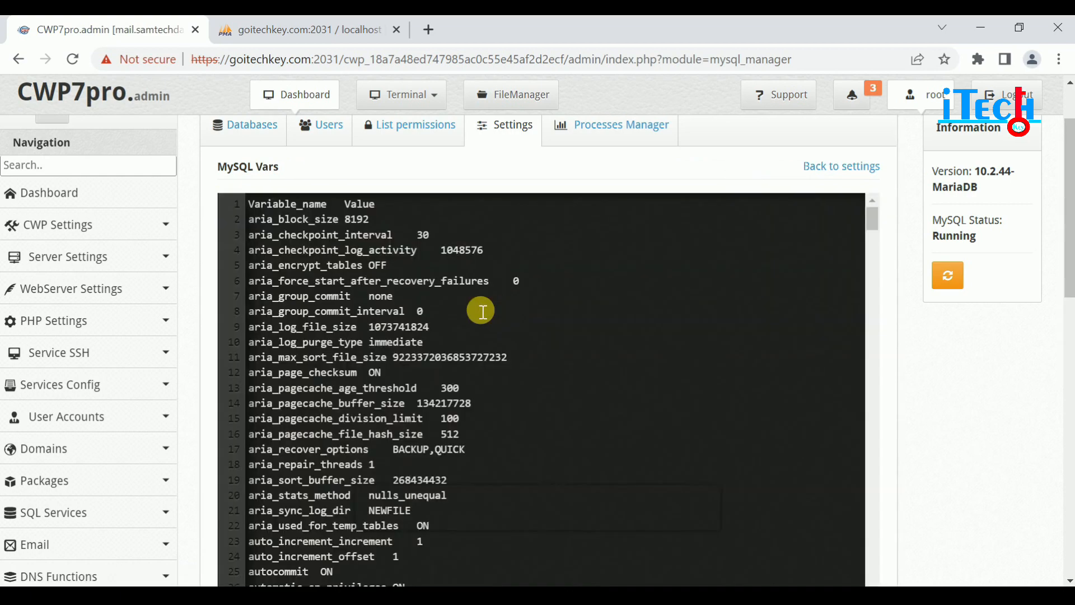
scroll(480, 387, down, 3)
scroll(484, 389, up, 5)
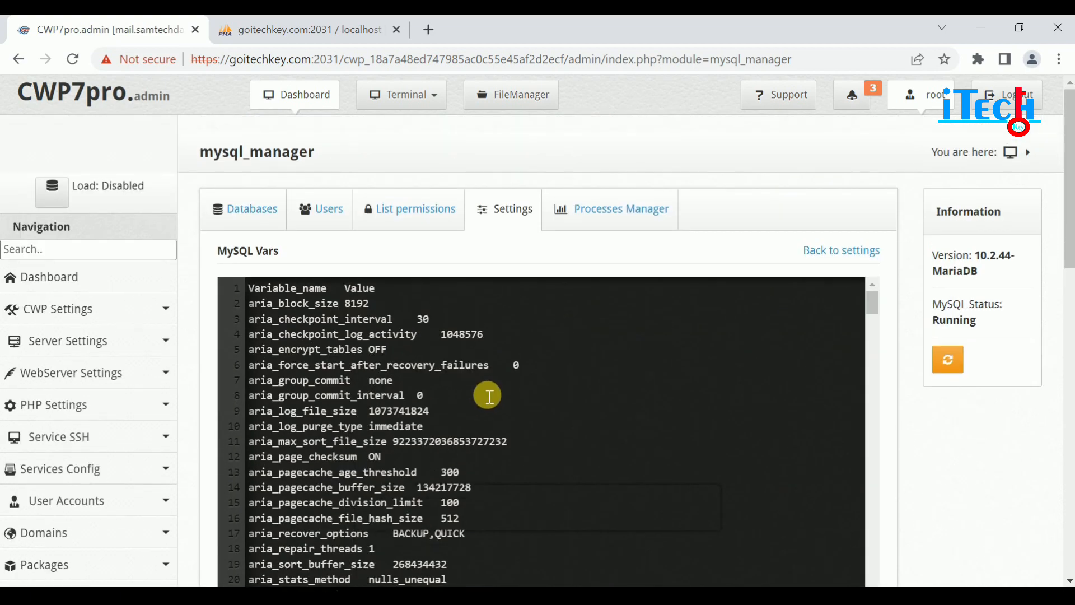
click(806, 252)
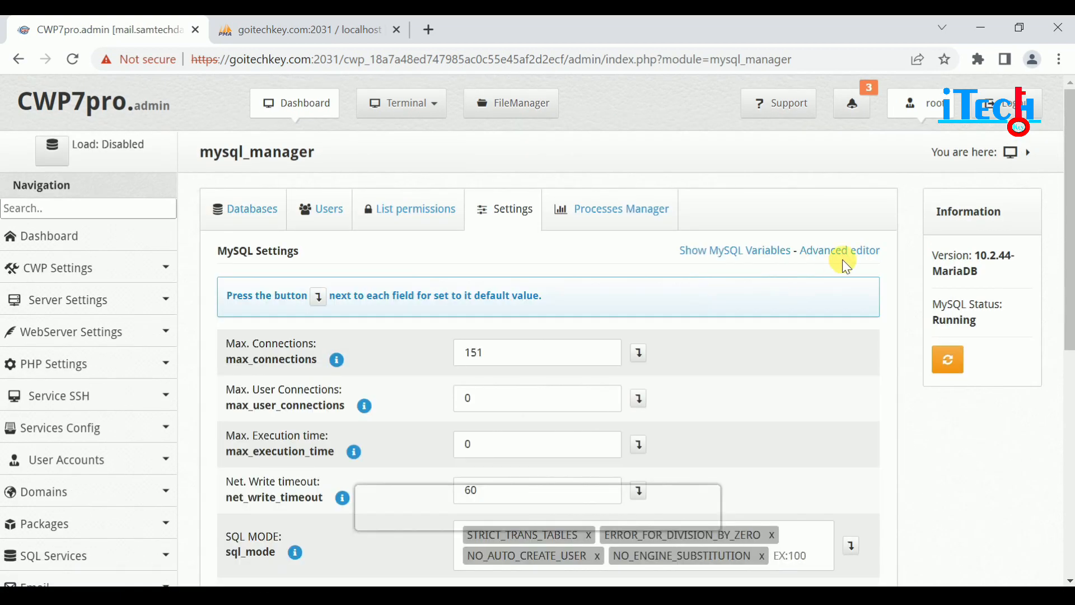
- Open the advanced editor for /etc/my.cnf.d/server.cnf, read through the file, and return to the basic settings without saving
click(847, 252)
scroll(547, 384, down, 5)
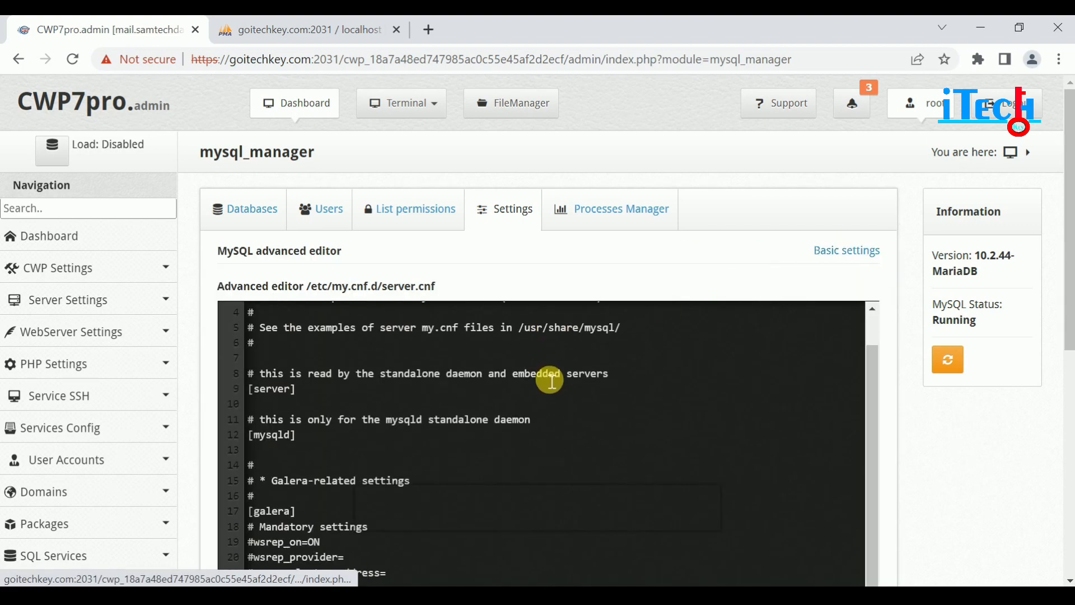
scroll(636, 419, down, 5)
scroll(576, 417, up, 5)
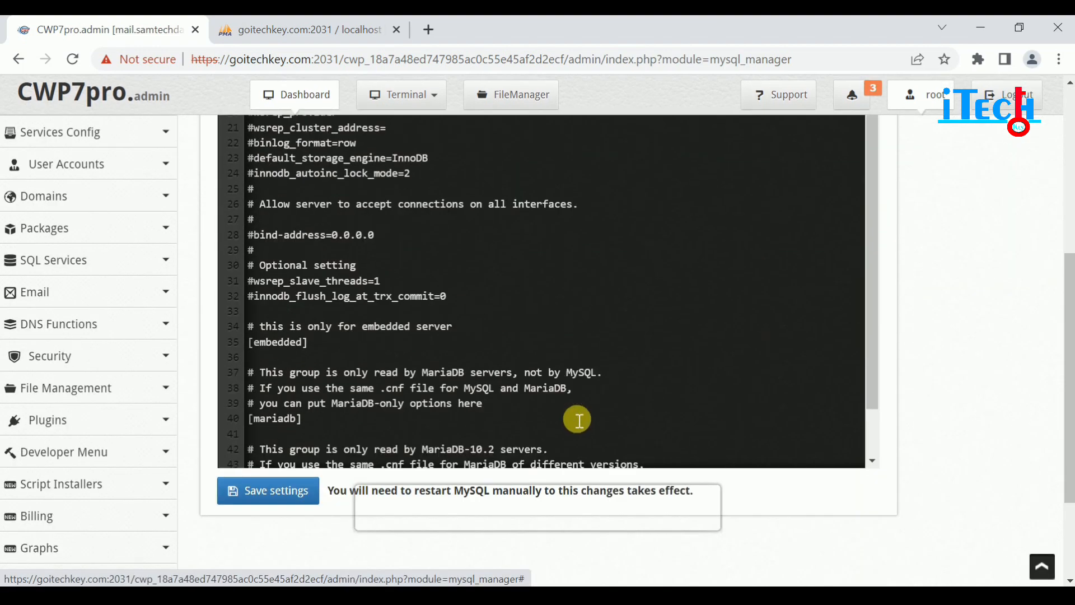
scroll(548, 414, up, 10)
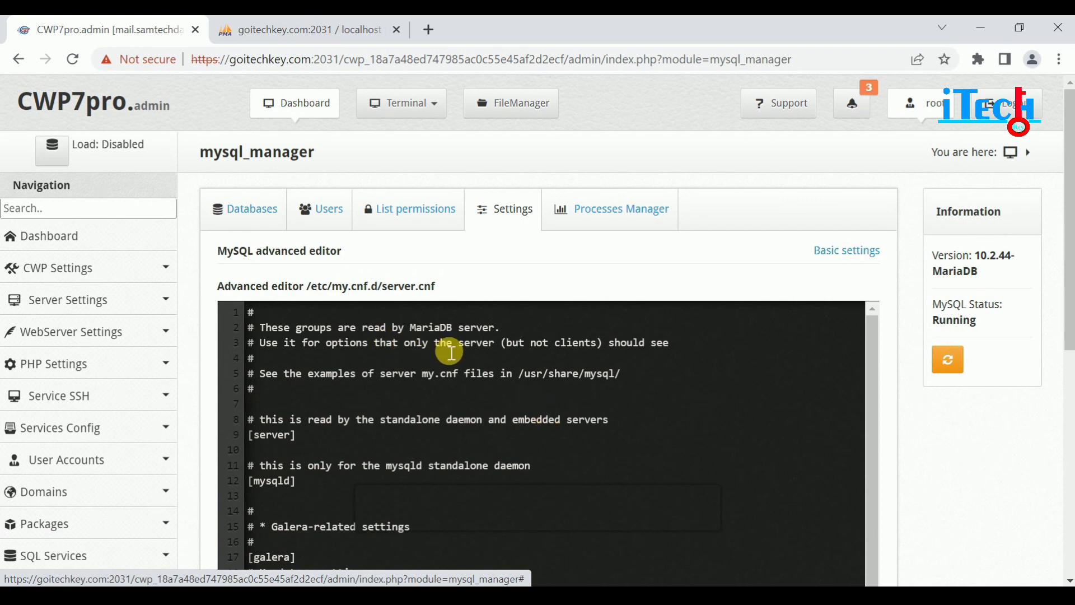
click(852, 259)
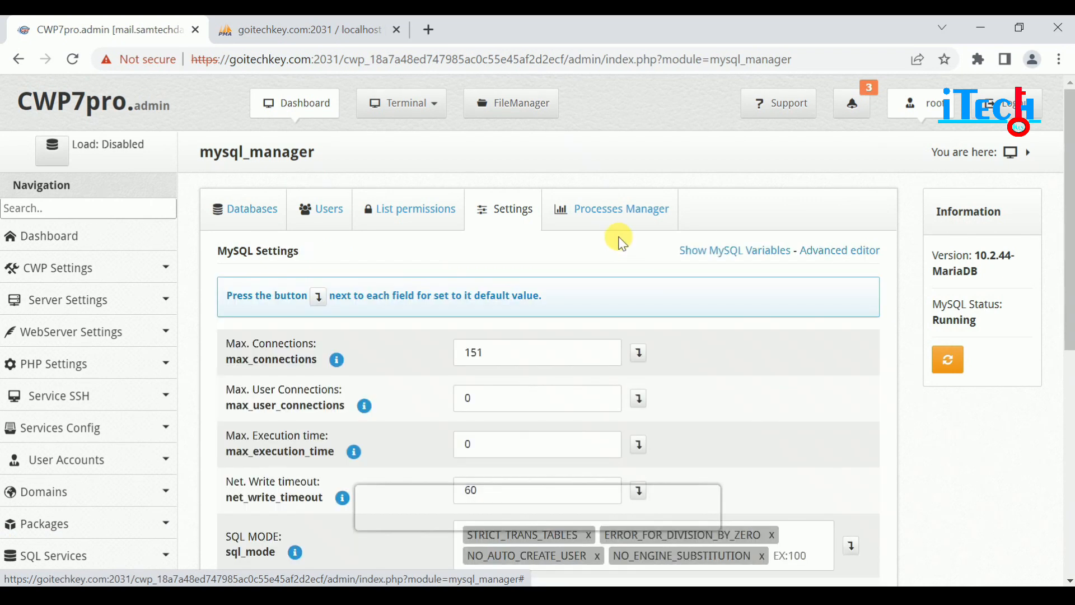
- Open MySQL Manager's Processes Manager and look through the running database processes
click(643, 218)
scroll(549, 338, down, 8)
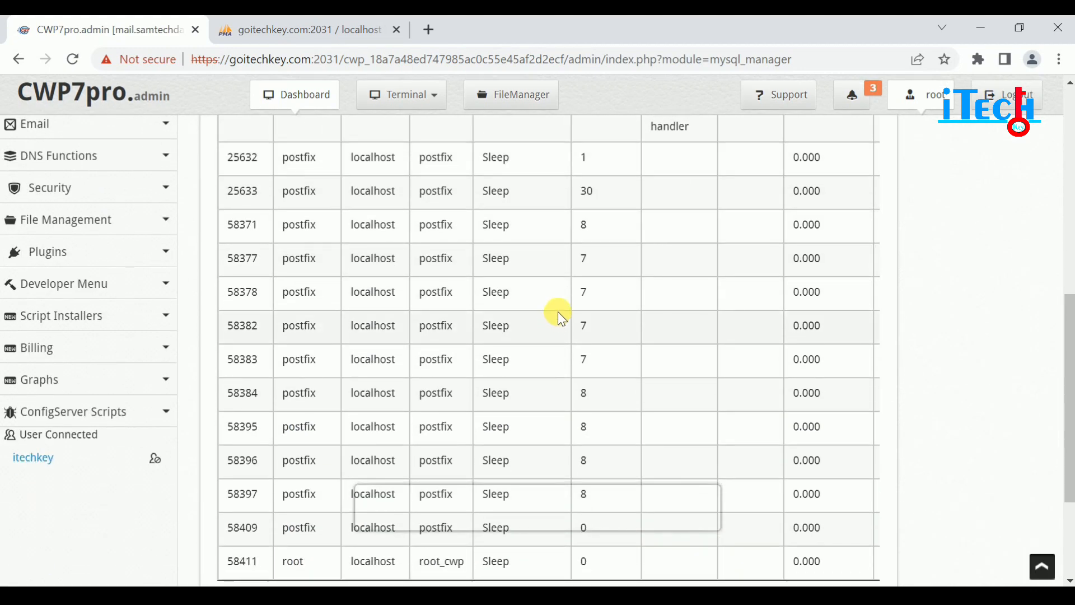
scroll(558, 317, down, 3)
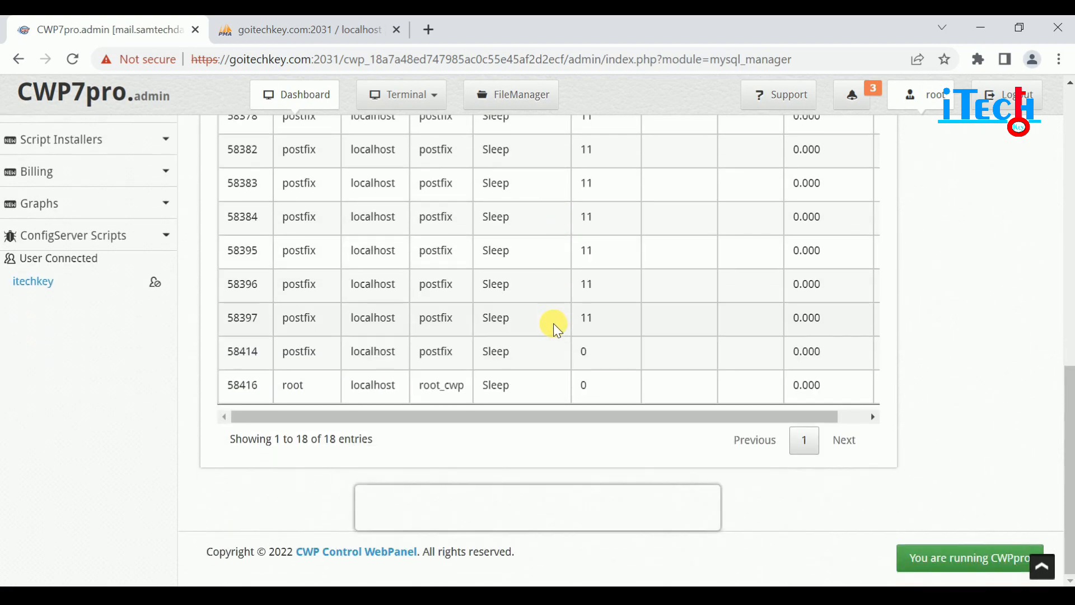
scroll(553, 324, up, 10)
scroll(553, 325, down, 3)
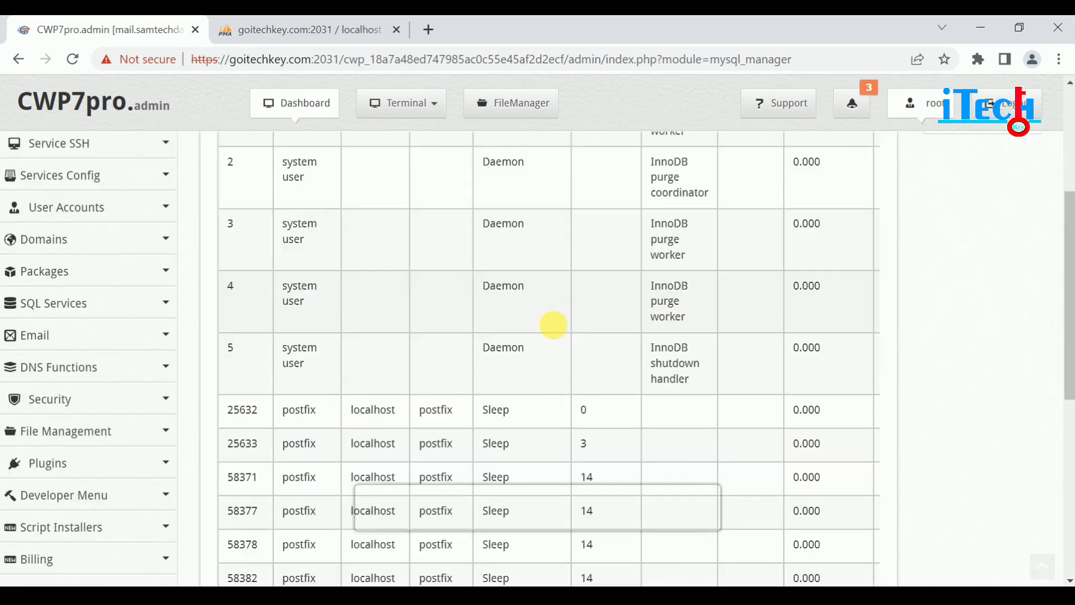
scroll(553, 325, down, 6)
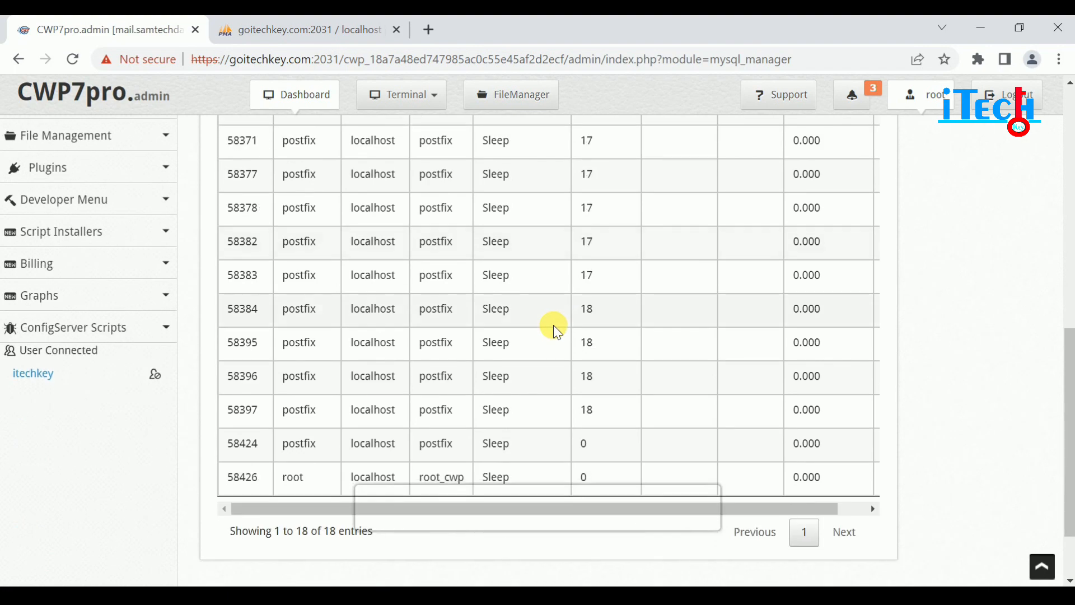
scroll(553, 324, up, 7)
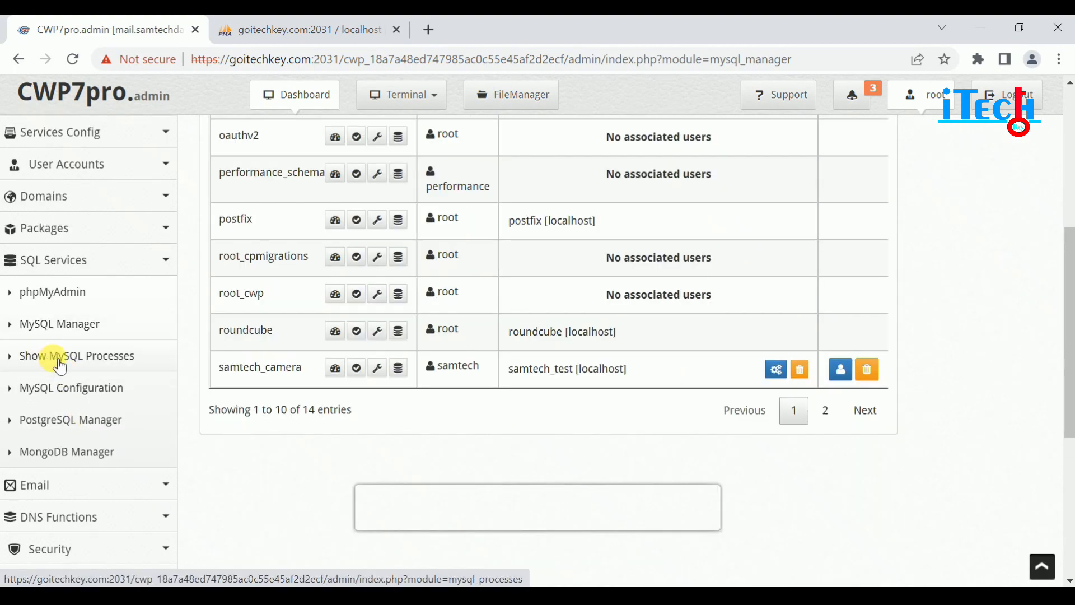
- View the live MySQL process list from the SQL services, and open the MySQL configuration file /etc/my.cnf
click(91, 357)
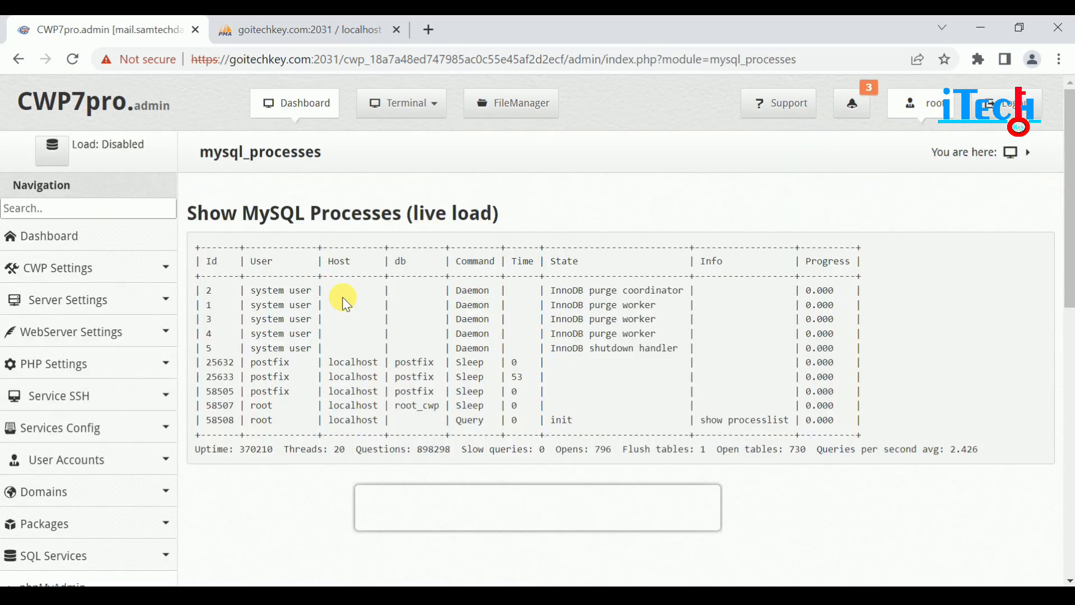
scroll(65, 264, down, 8)
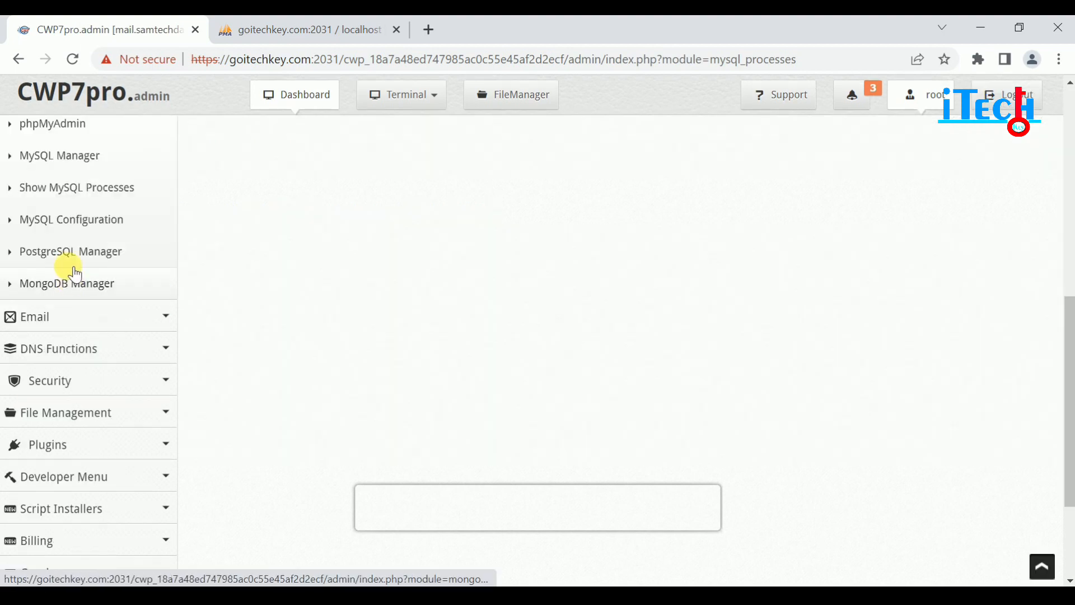
click(82, 224)
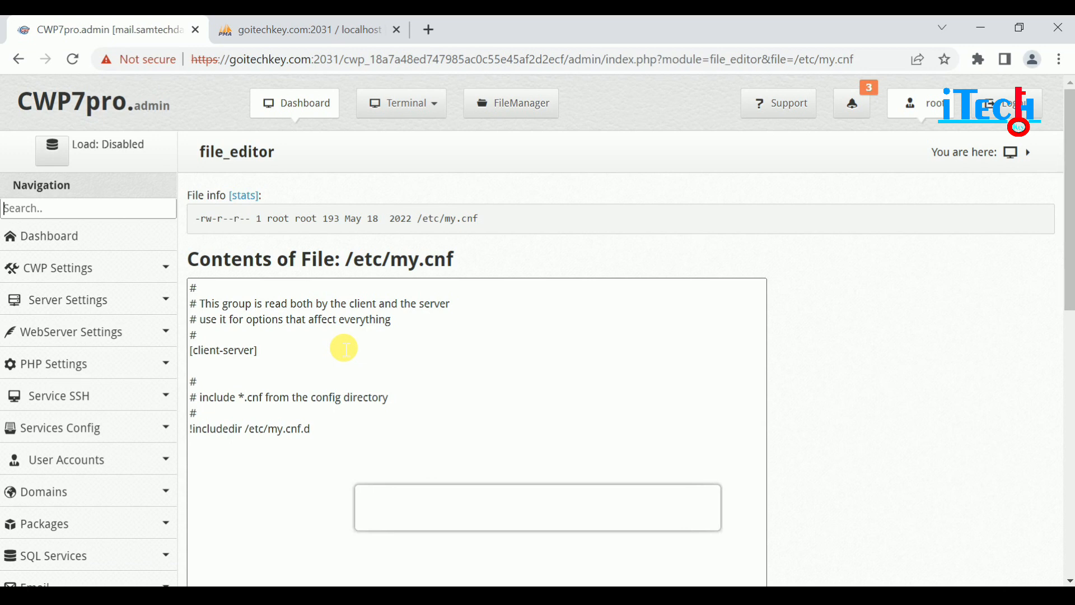
- Look through the contents of /etc/my.cnf in the file editor, including its save and file backup options, without changing anything
scroll(443, 372, down, 5)
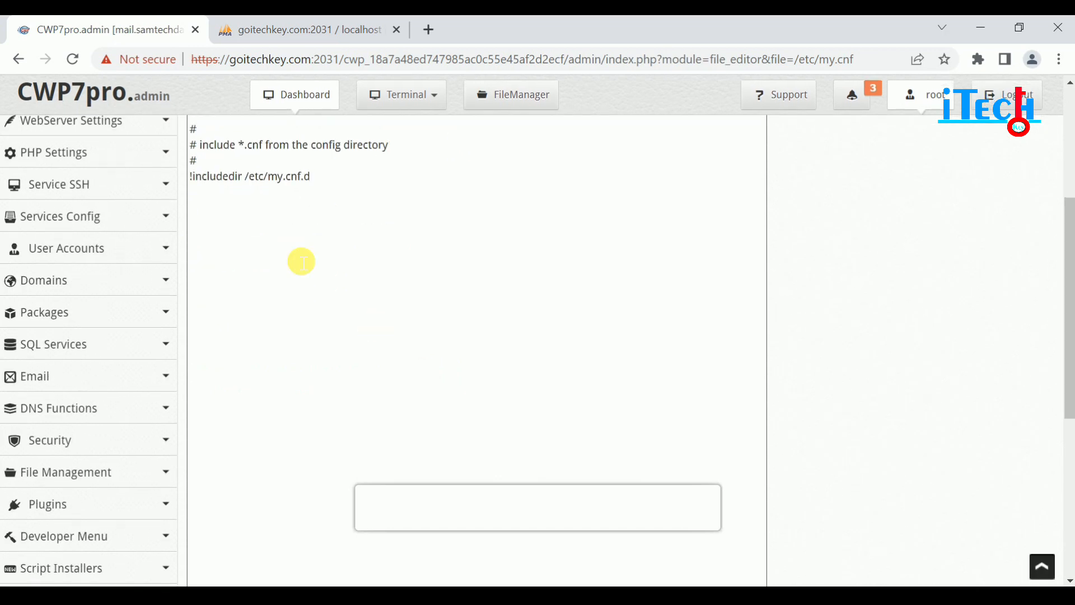
scroll(324, 265, down, 2)
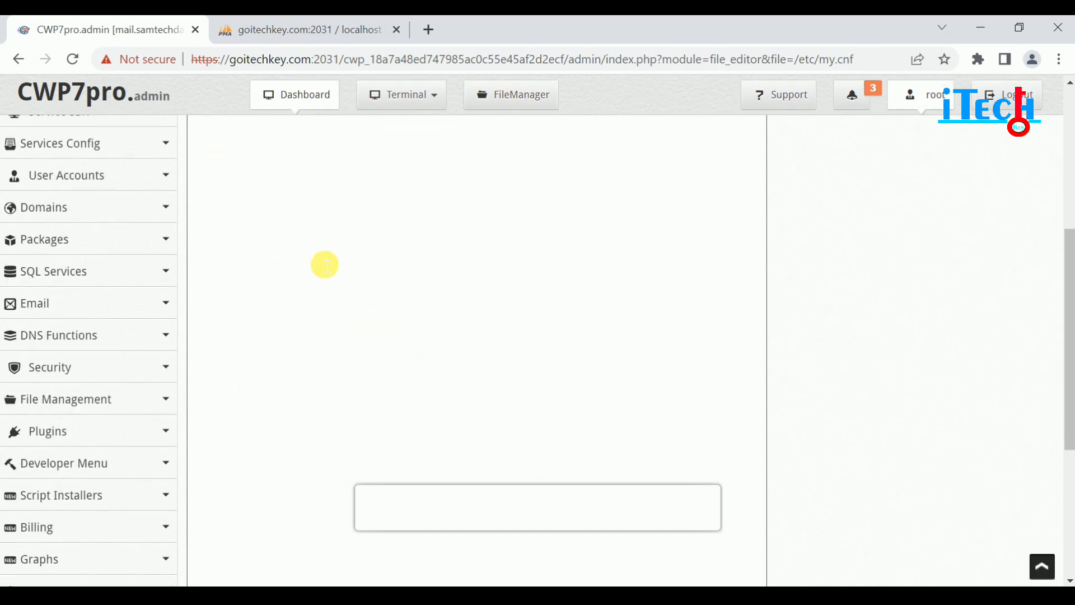
scroll(325, 265, down, 5)
scroll(325, 266, up, 5)
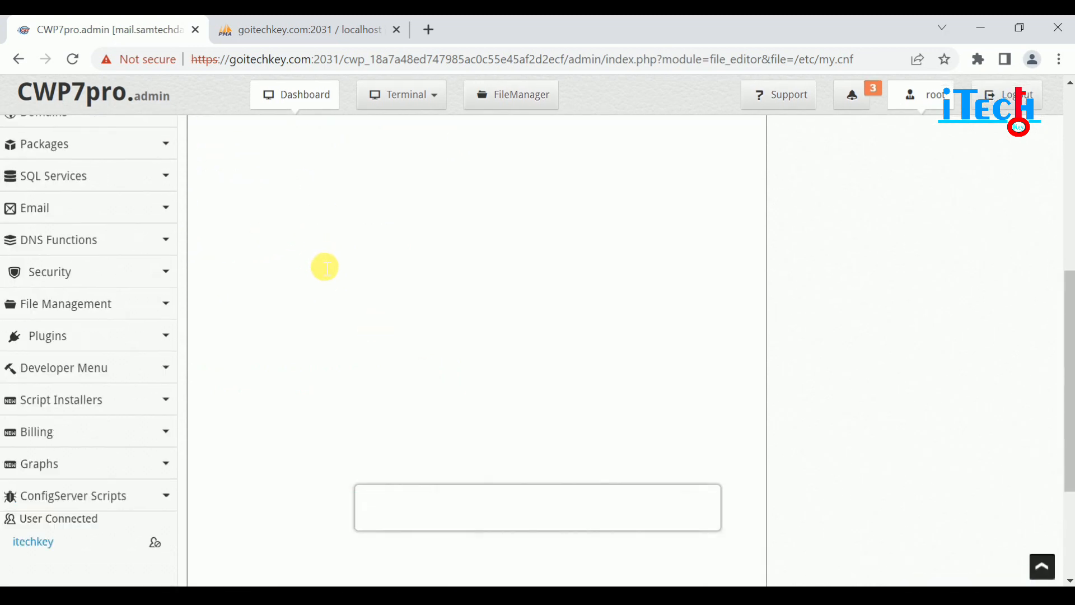
scroll(325, 266, down, 5)
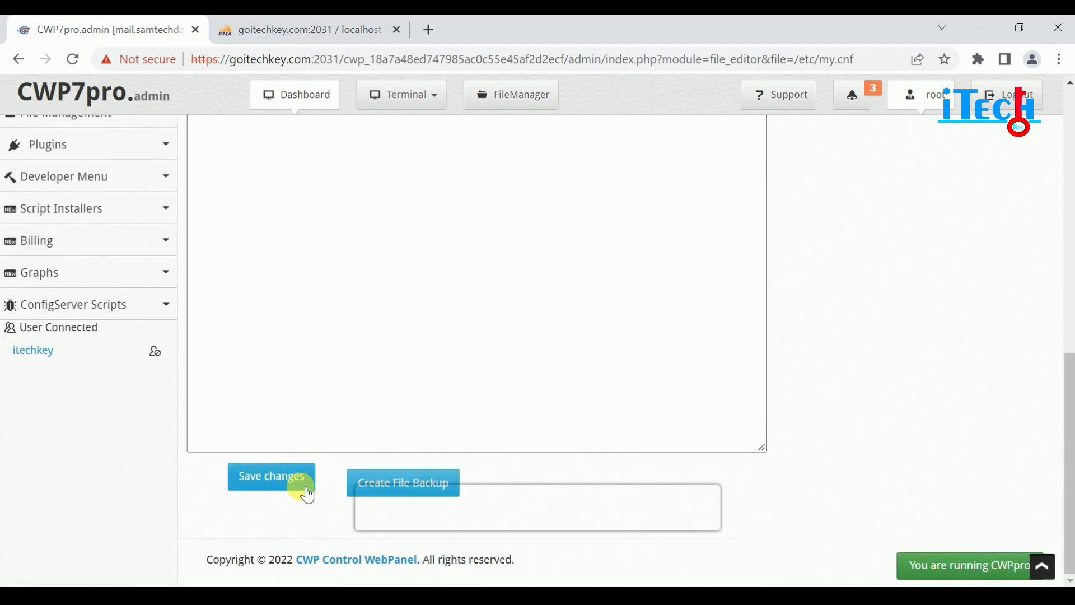
scroll(457, 338, up, 5)
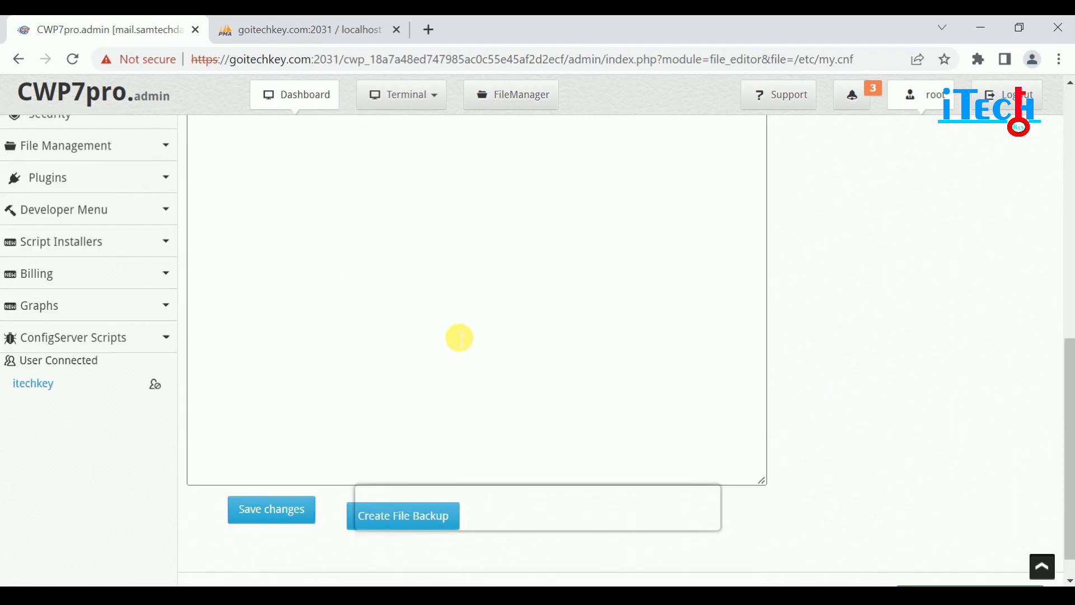
scroll(458, 338, down, 5)
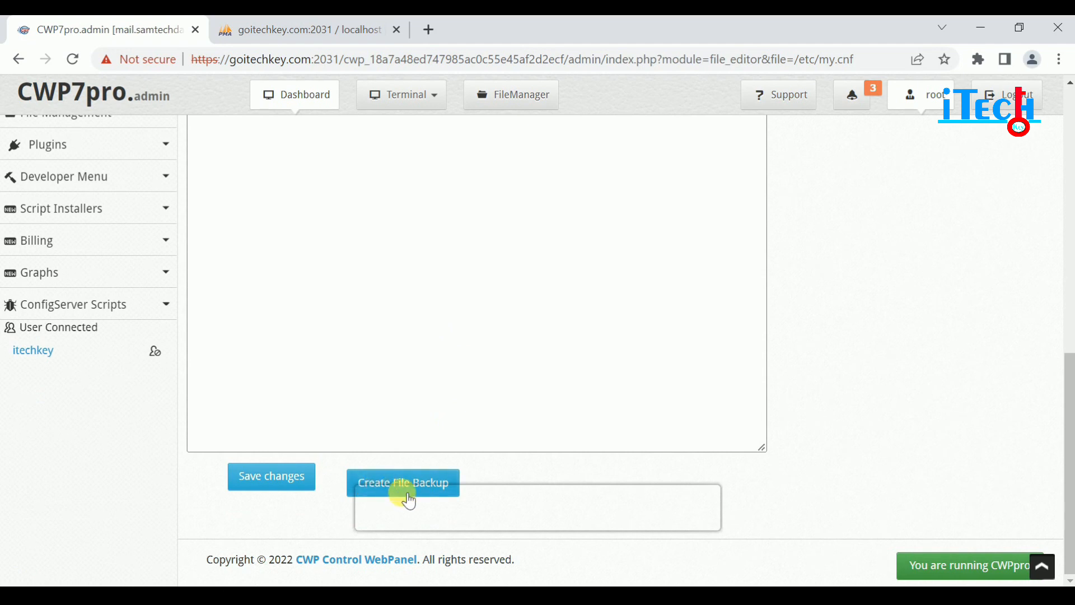
scroll(471, 438, up, 5)
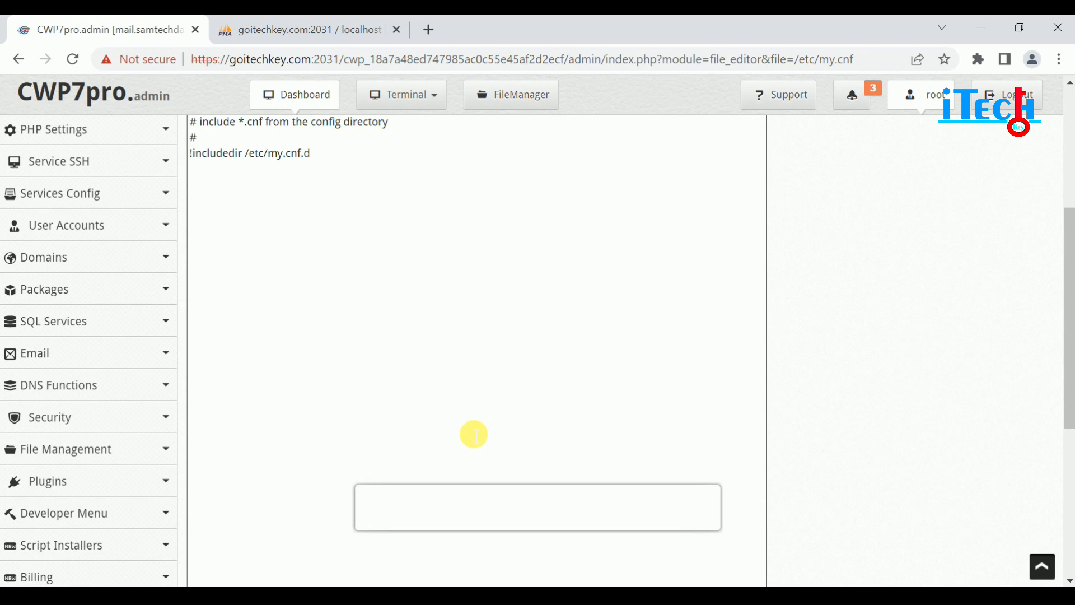
- Open PostgreSQL Manager from the SQL services and look at its installation options without installing
click(53, 320)
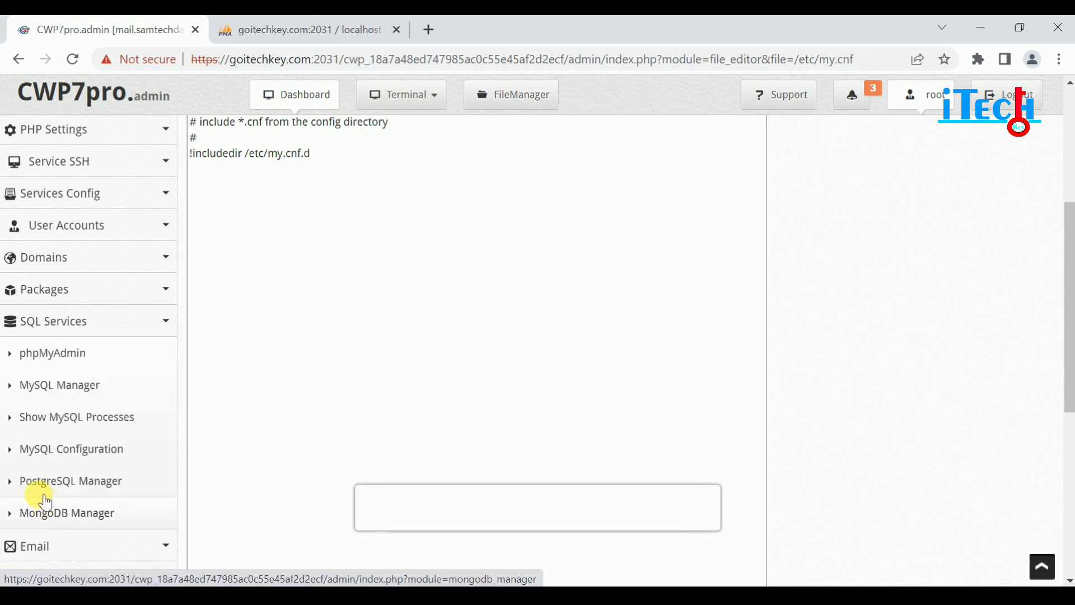
click(84, 482)
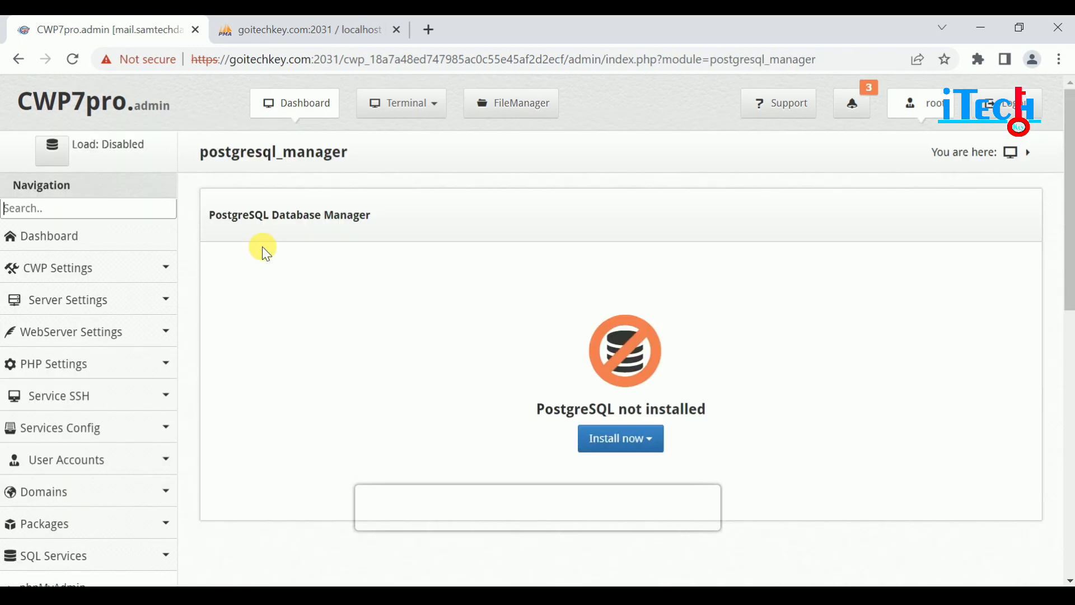
scroll(396, 205, down, 2)
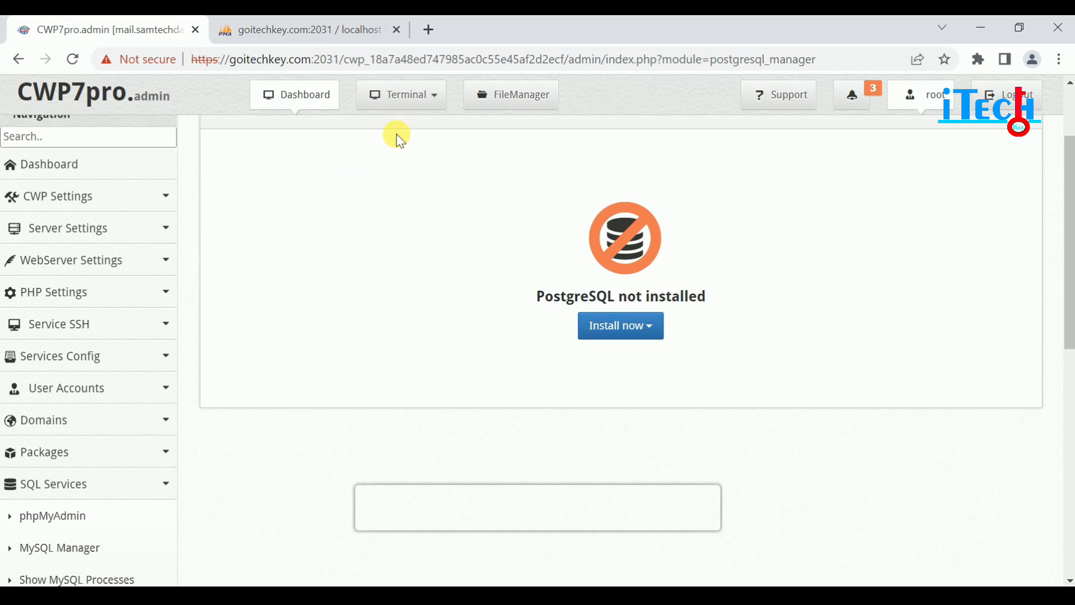
click(650, 327)
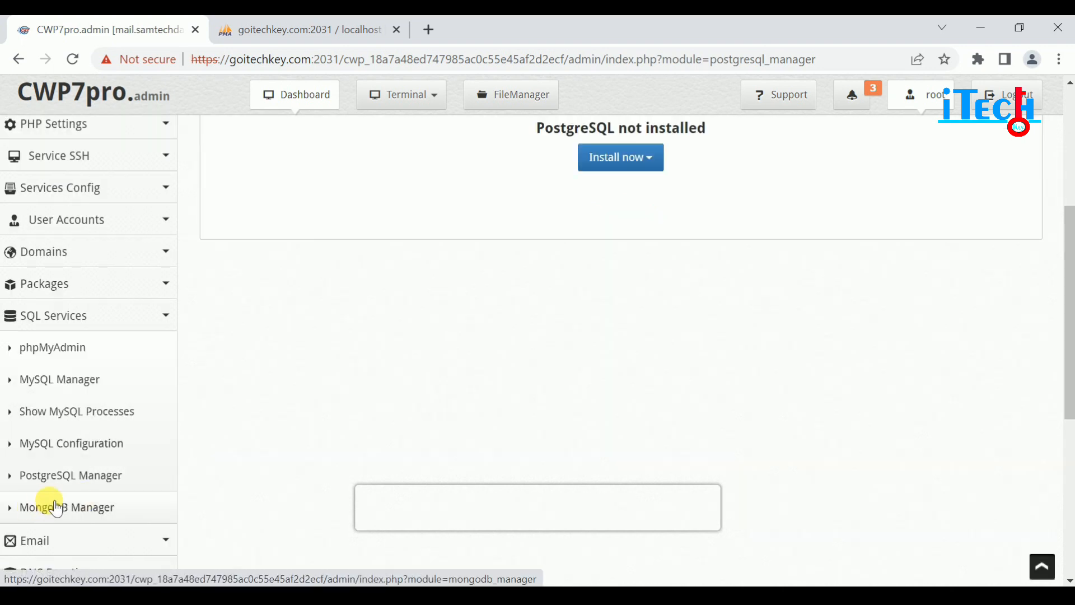
- Open MongoDB Manager from the SQL services and show the MongoDB versions offered for installation
click(57, 509)
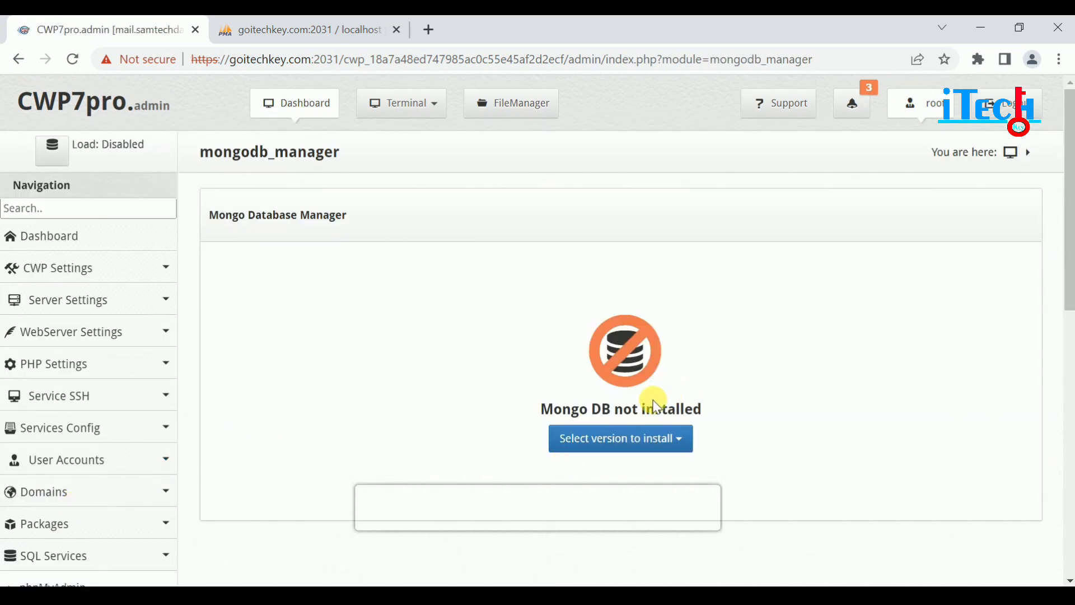
scroll(593, 352, down, 1)
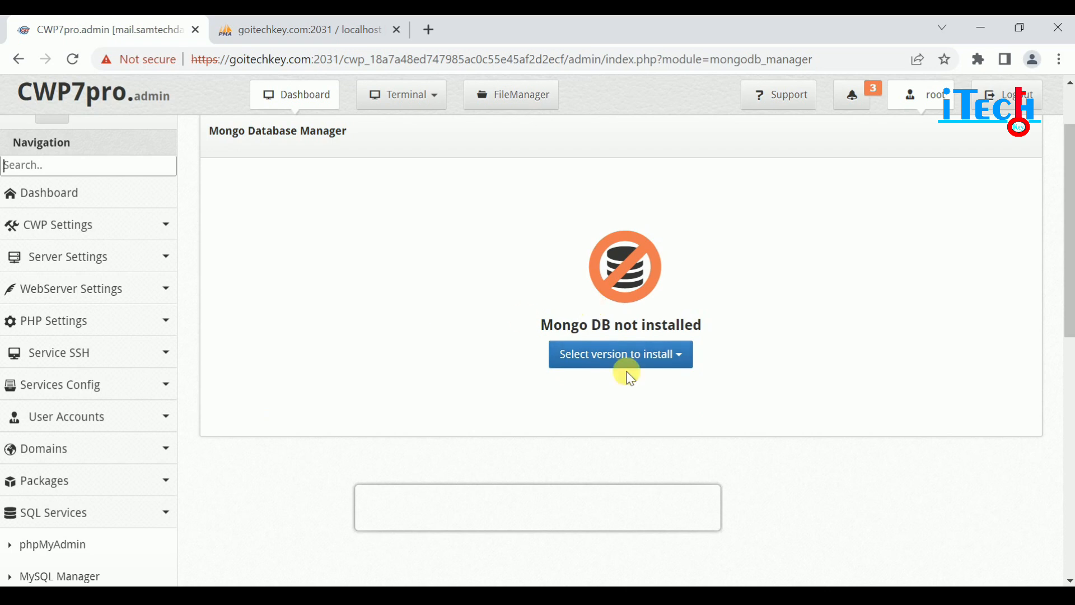
click(687, 354)
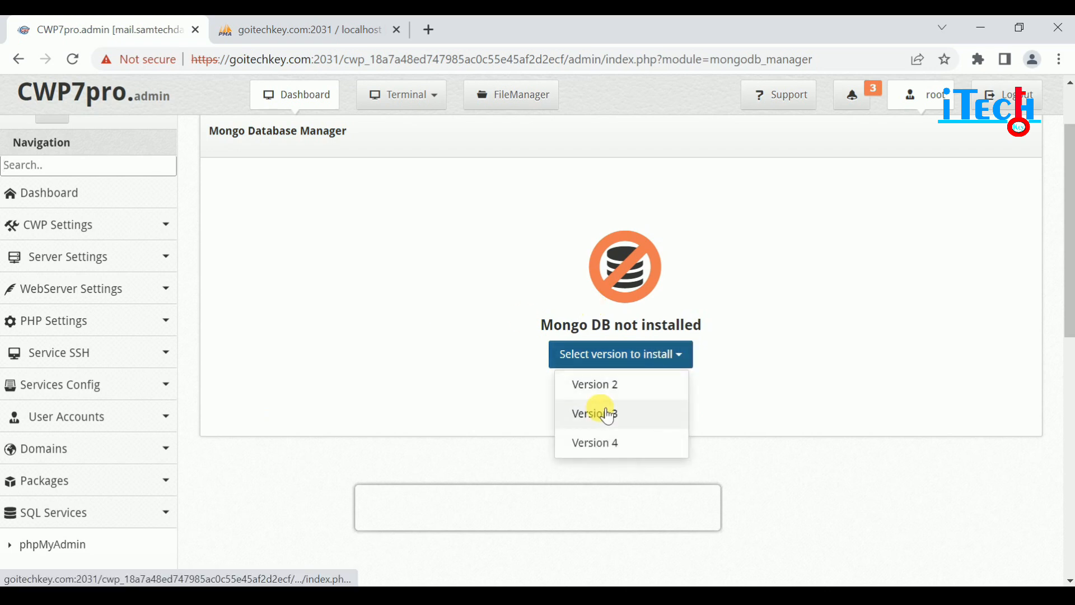